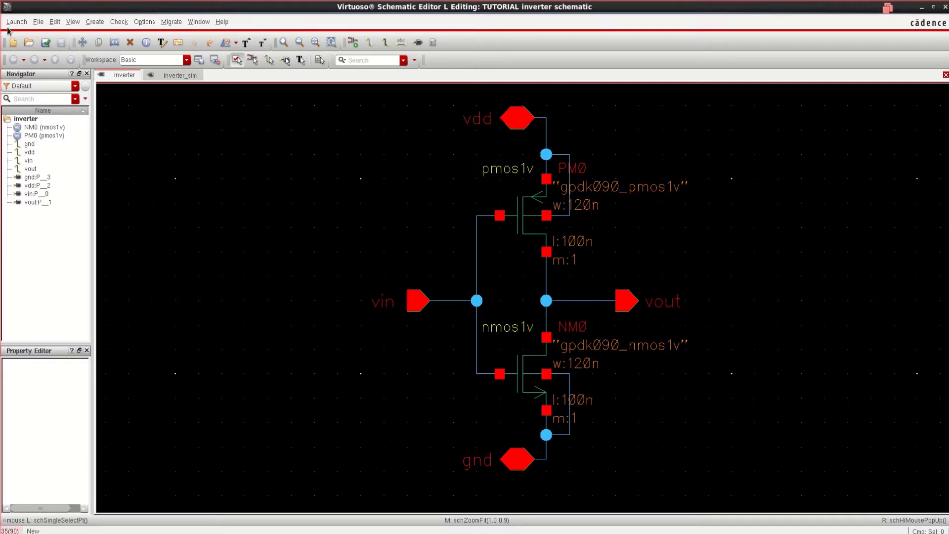
Step: Inspect the PMOS and NMOS transistors in the inverter schematic
click(15, 22)
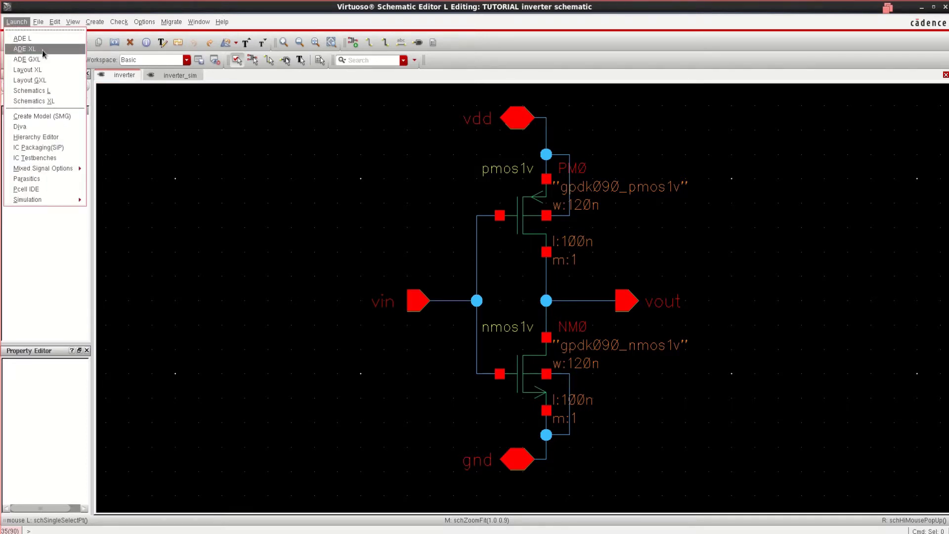
click(346, 290)
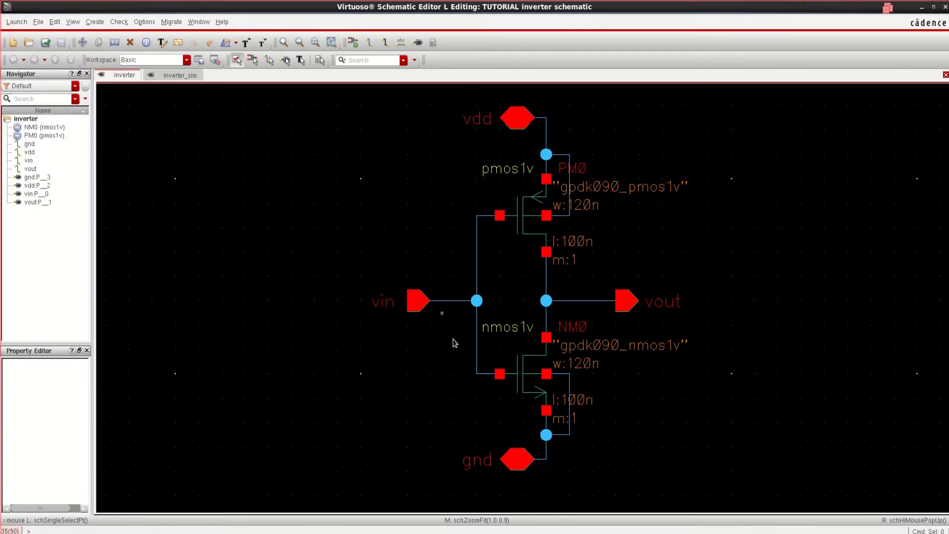
click(525, 213)
click(538, 389)
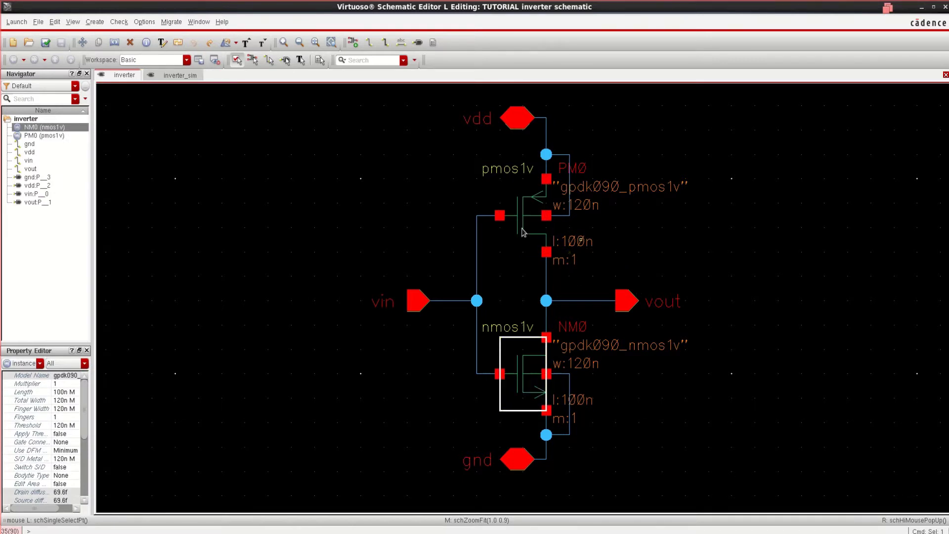
Step: Switch to the inverter_sim testbench schematic and inspect its DC supply and the pulse source at the input
click(170, 75)
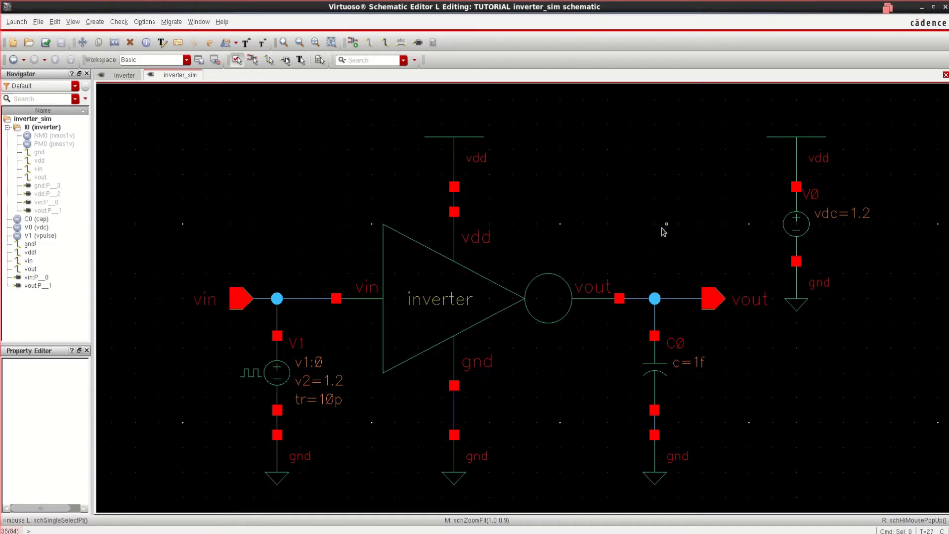
click(807, 237)
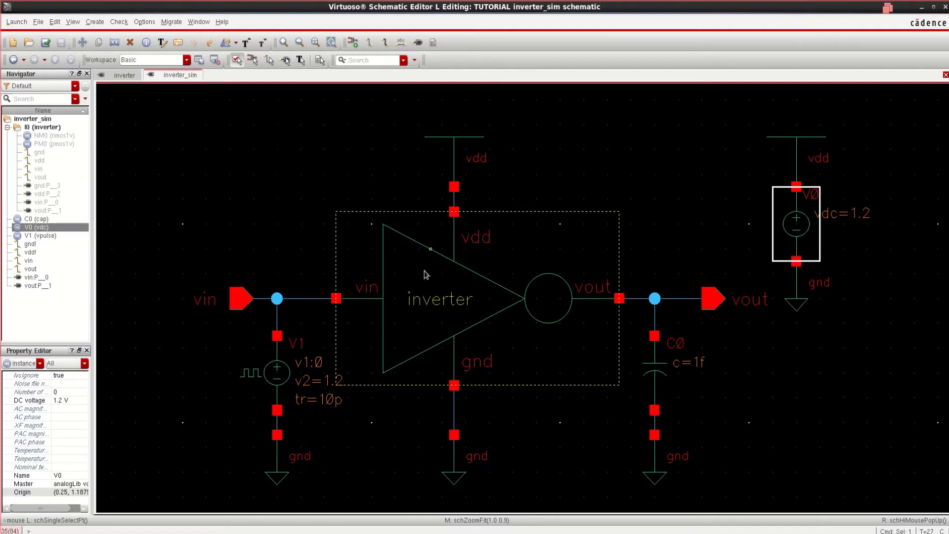
click(378, 445)
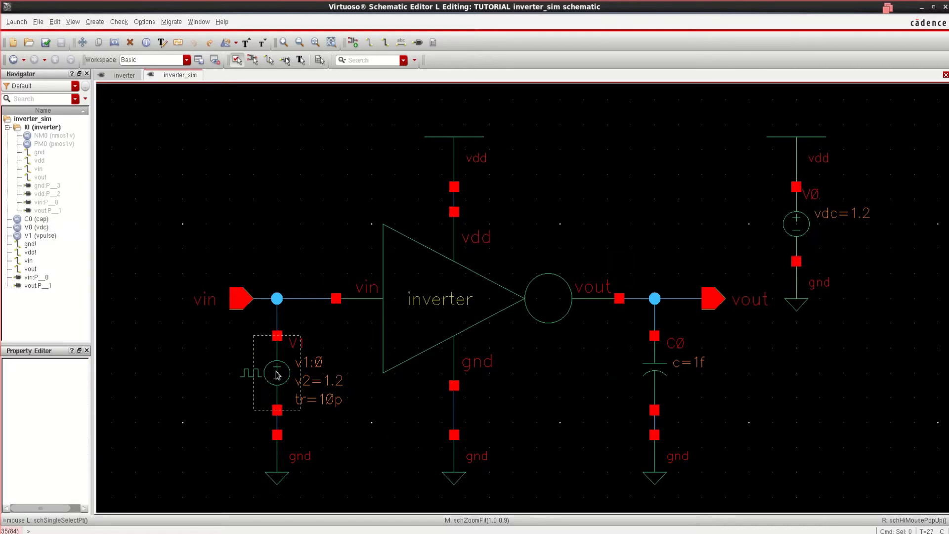
click(277, 375)
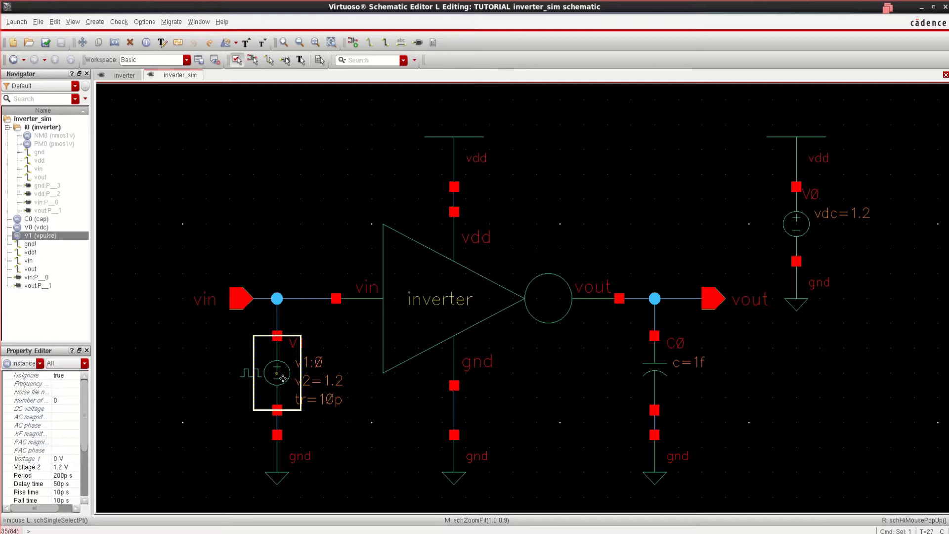
click(339, 458)
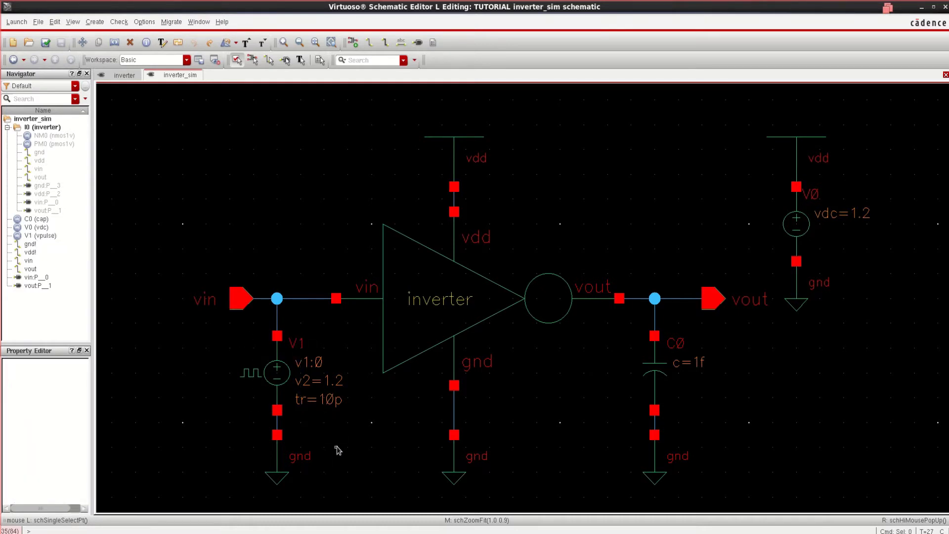
Step: Review the voltage and timing properties of pulse source V1 at the inverter input
click(285, 376)
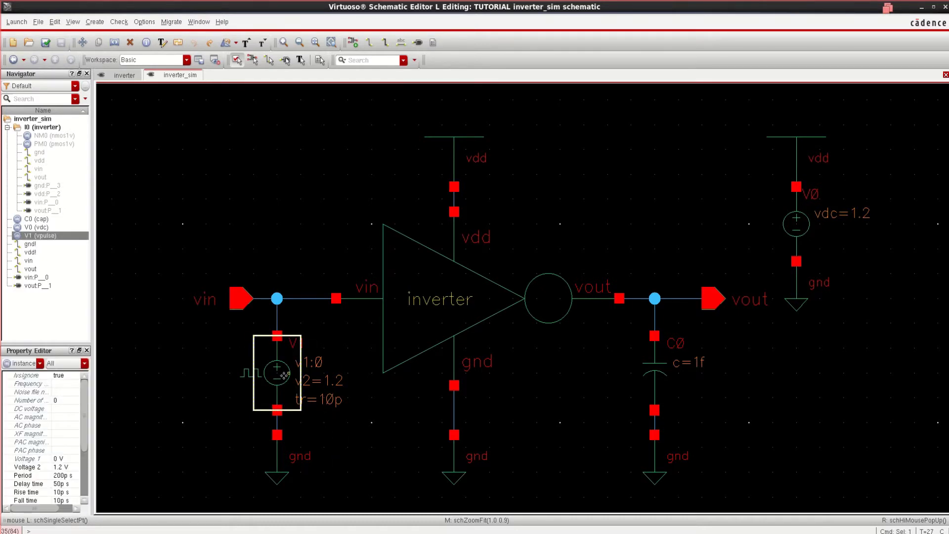
key(q)
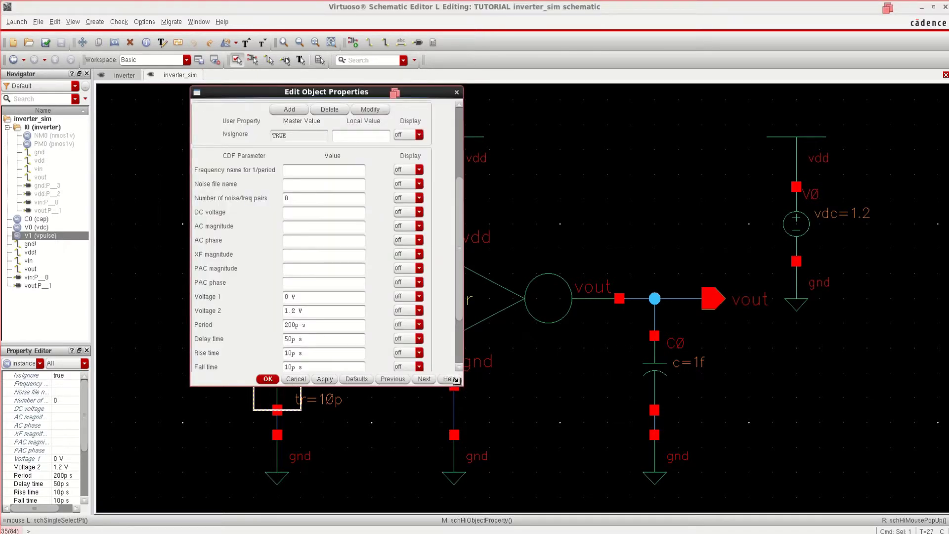
drag(461, 389, 468, 465)
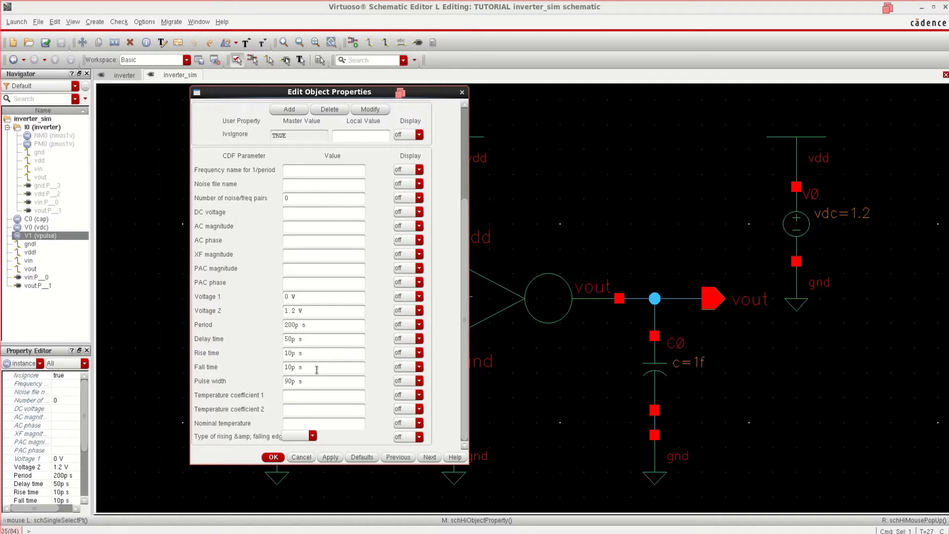
click(273, 458)
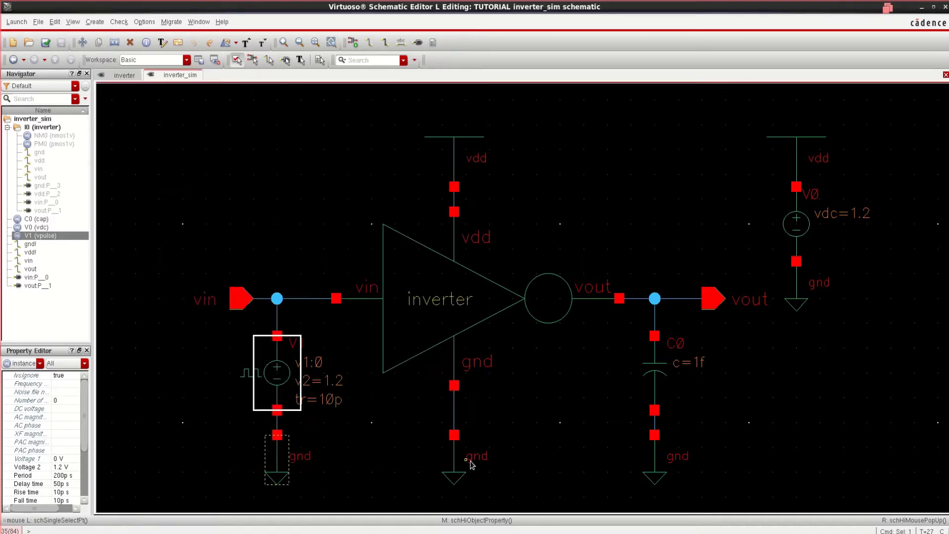
Step: Inspect the load capacitor C0 at the vout node, leaving nothing selected
click(561, 399)
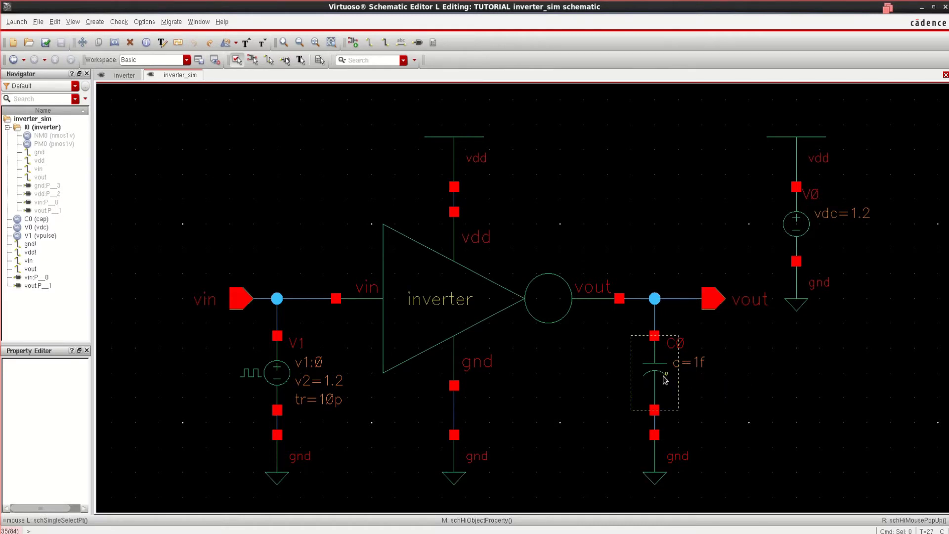
click(702, 379)
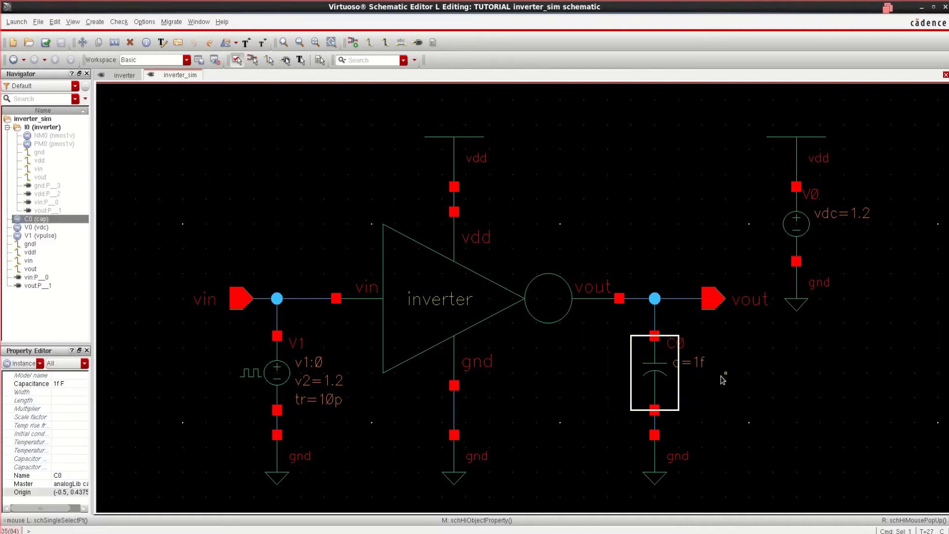
click(612, 219)
click(699, 245)
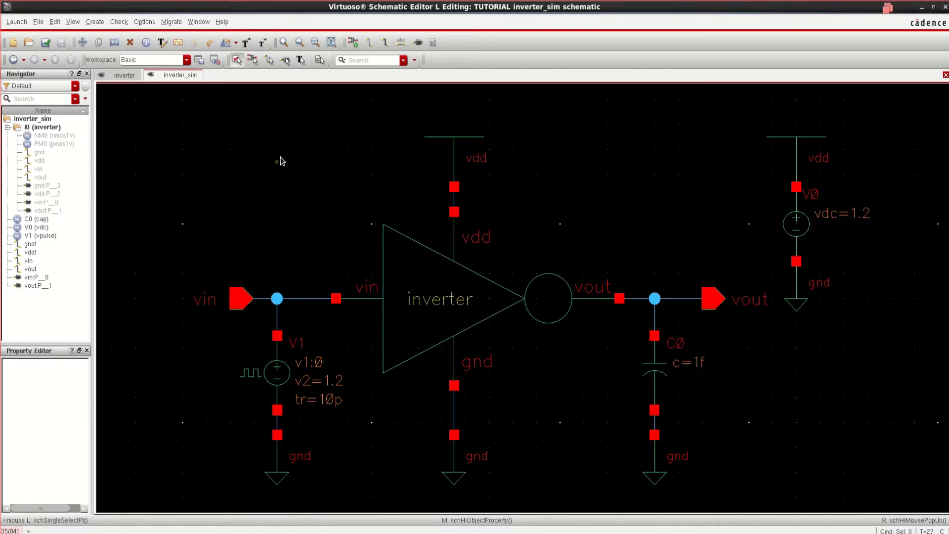
Step: Launch ADE XL from the inverter_sim schematic with the option to create a new view
click(21, 23)
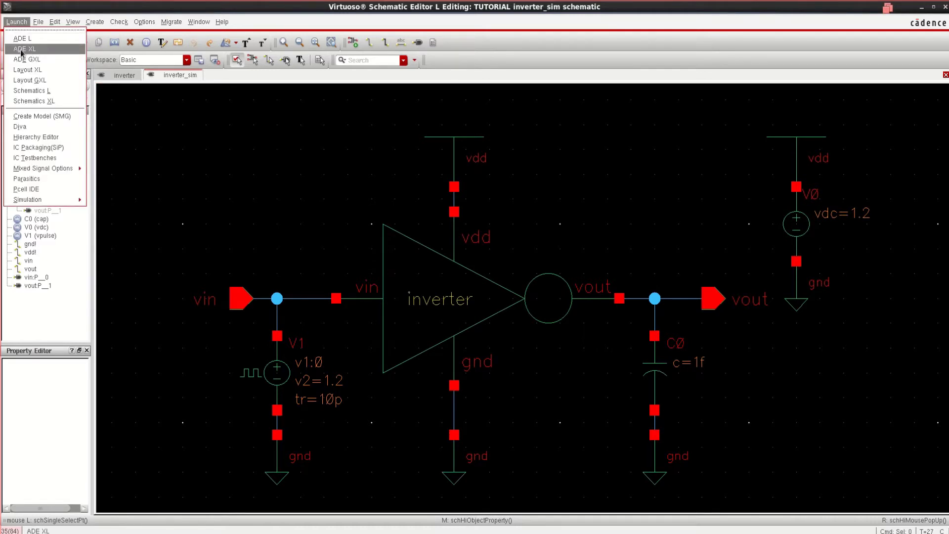
click(48, 51)
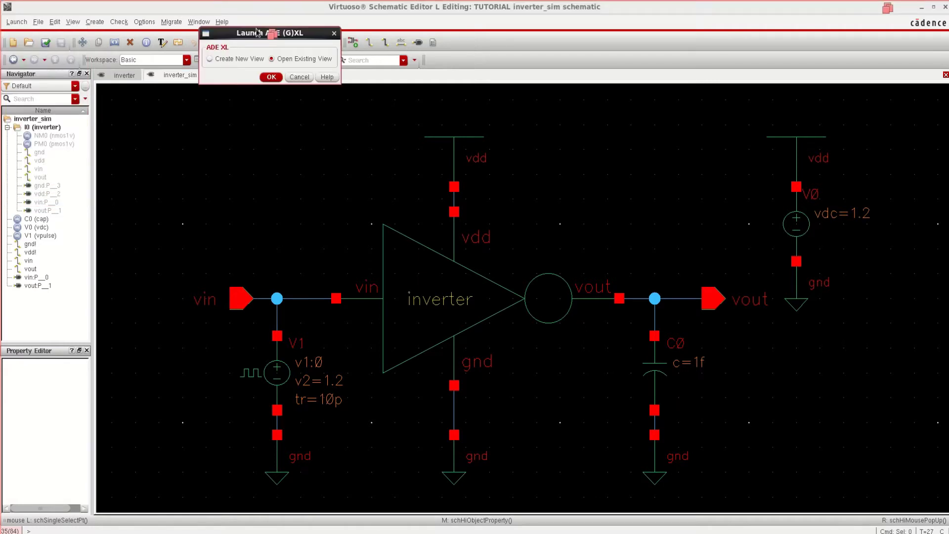
drag(248, 35, 302, 149)
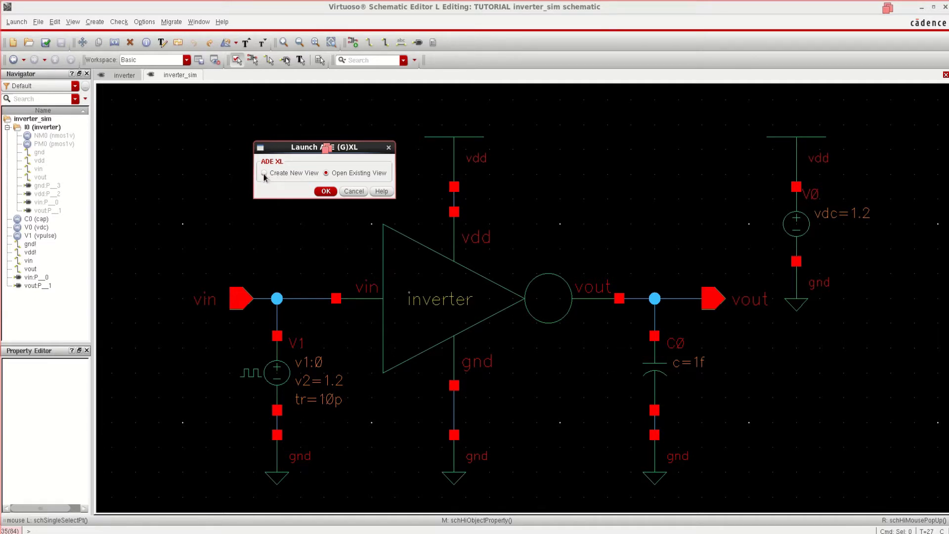
click(264, 174)
click(325, 192)
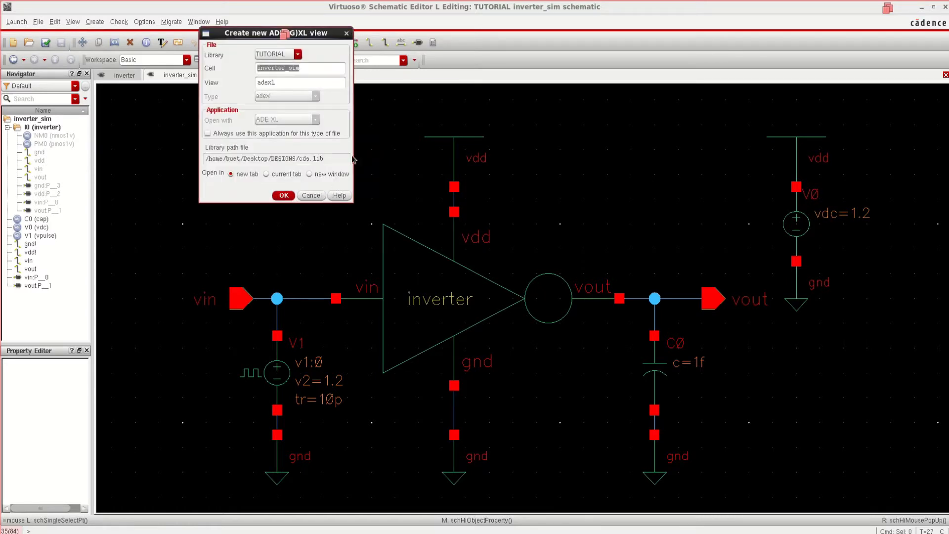
Step: Create the adexl view for cell inverter_sim in the TUTORIAL library in a new tab, overwriting the existing view
click(307, 68)
double_click(257, 75)
drag(265, 33, 276, 114)
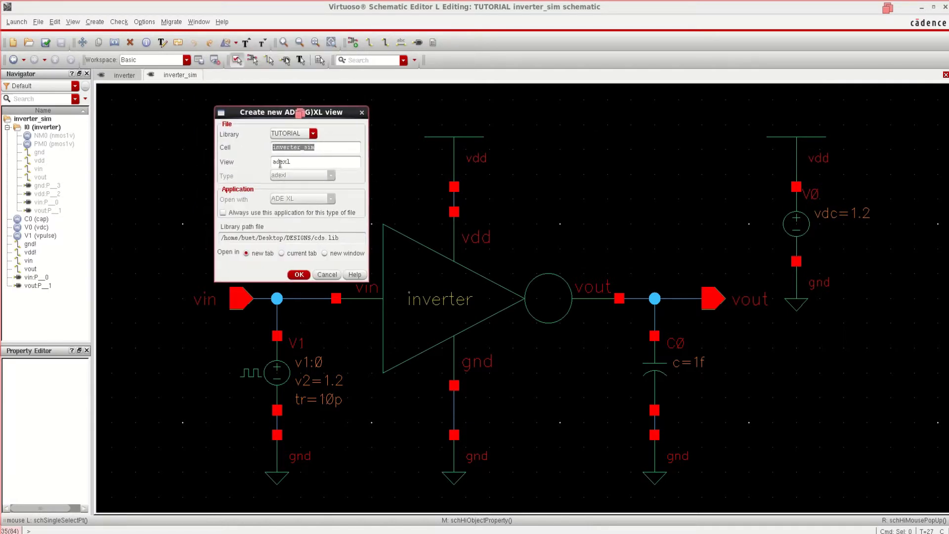
drag(301, 162, 269, 163)
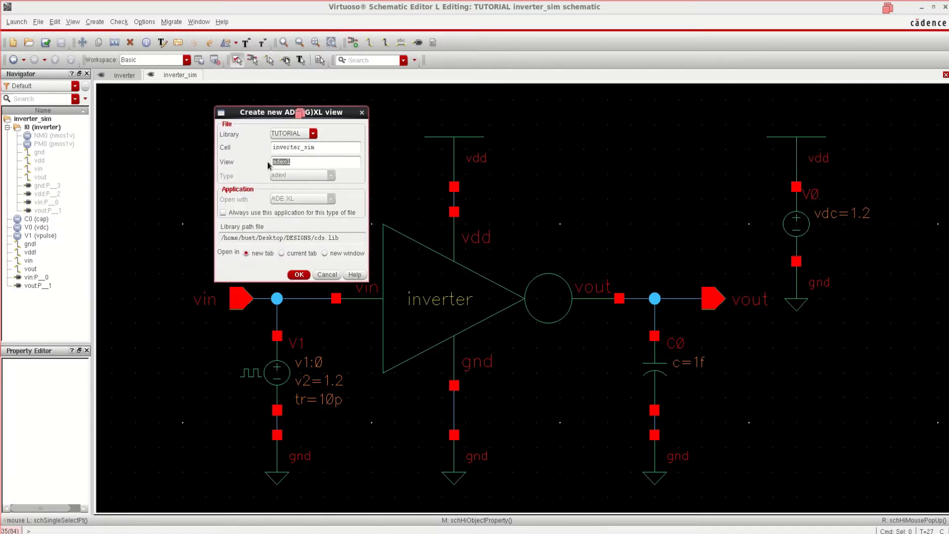
click(299, 275)
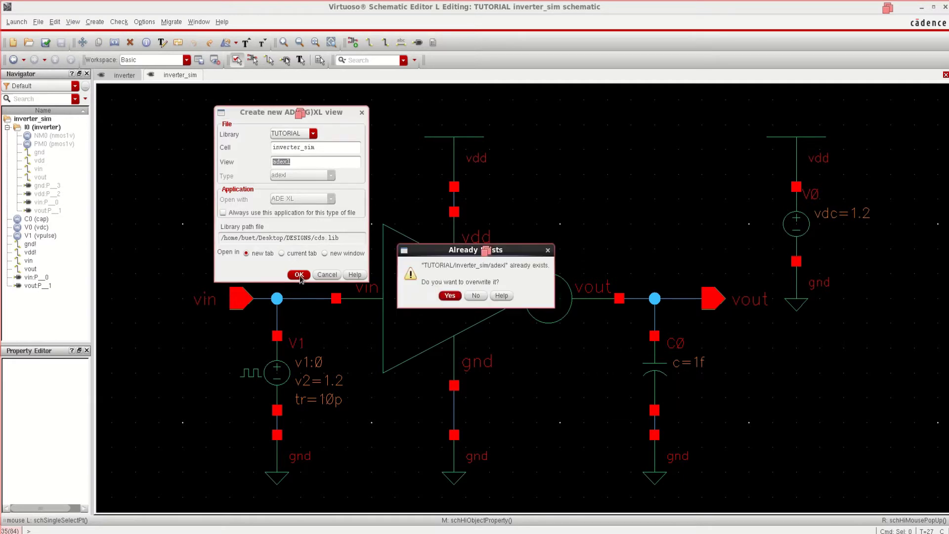
click(449, 298)
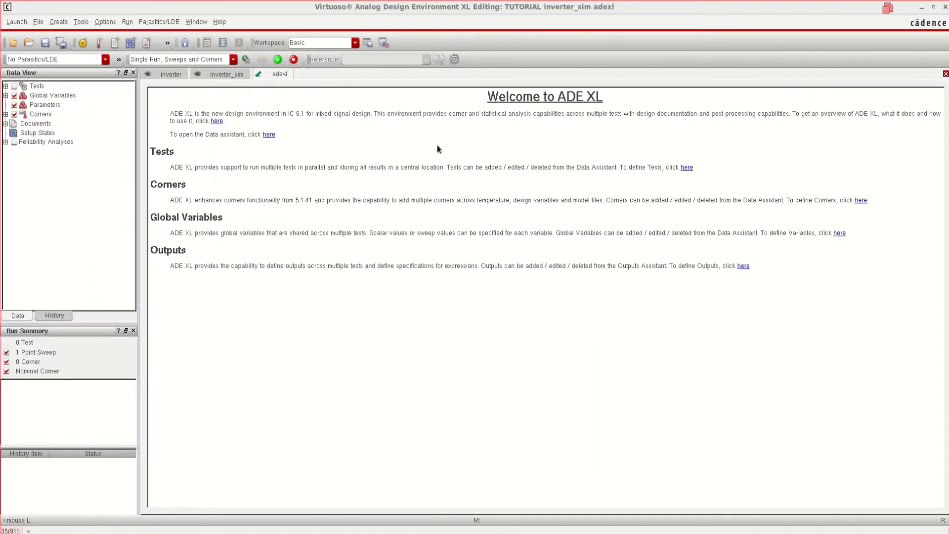
Step: Examine the ADE XL welcome page and the Tests, Global Variables, Parameters and Corners entries of the setup tree
ctrl+scroll(567, 221, up, 2)
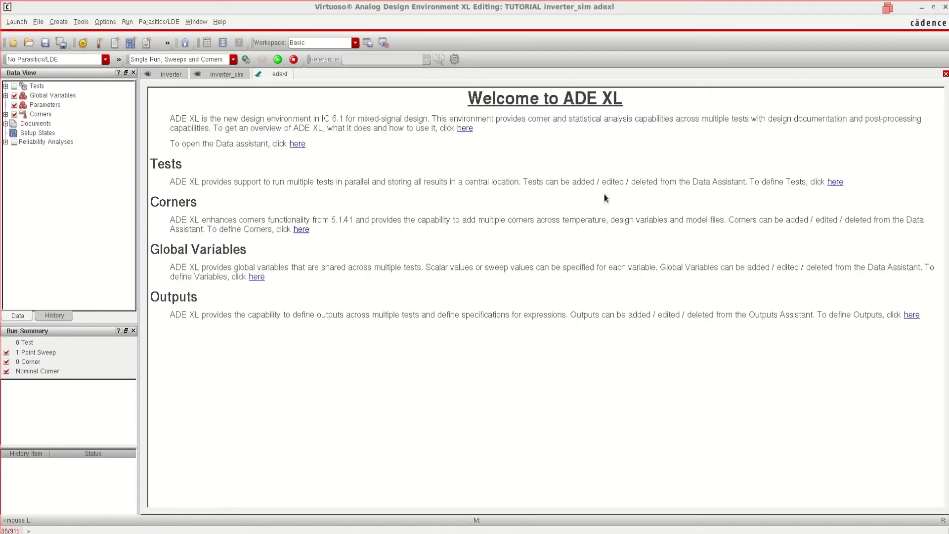
drag(624, 98, 565, 98)
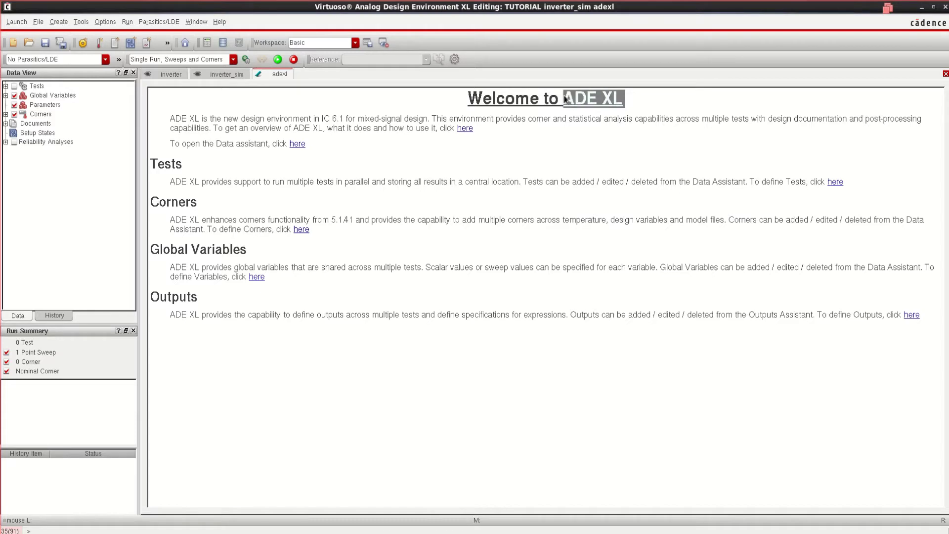
click(435, 222)
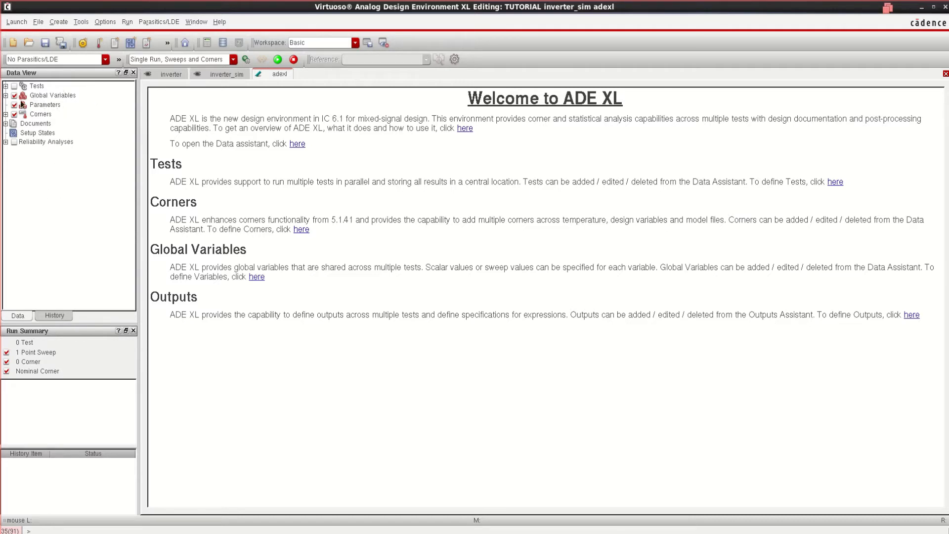
click(30, 85)
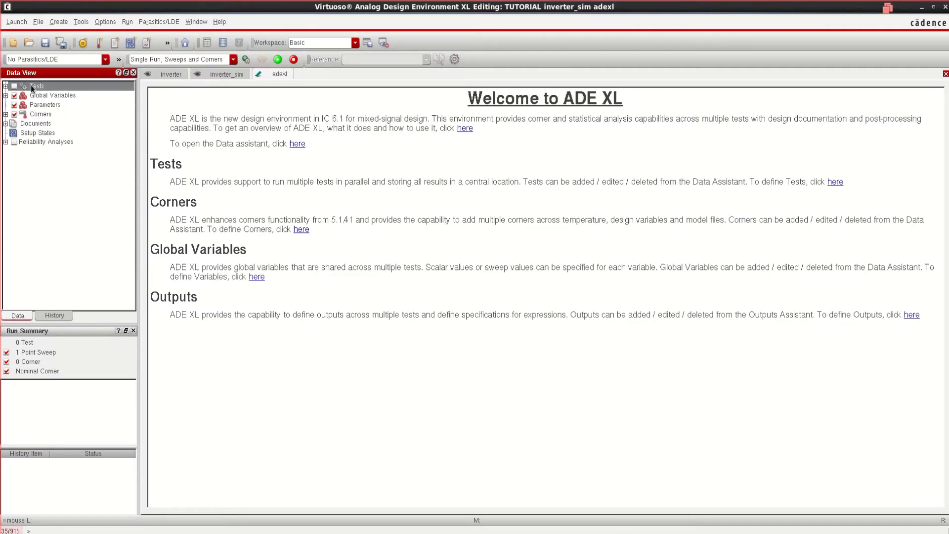
click(62, 96)
click(61, 106)
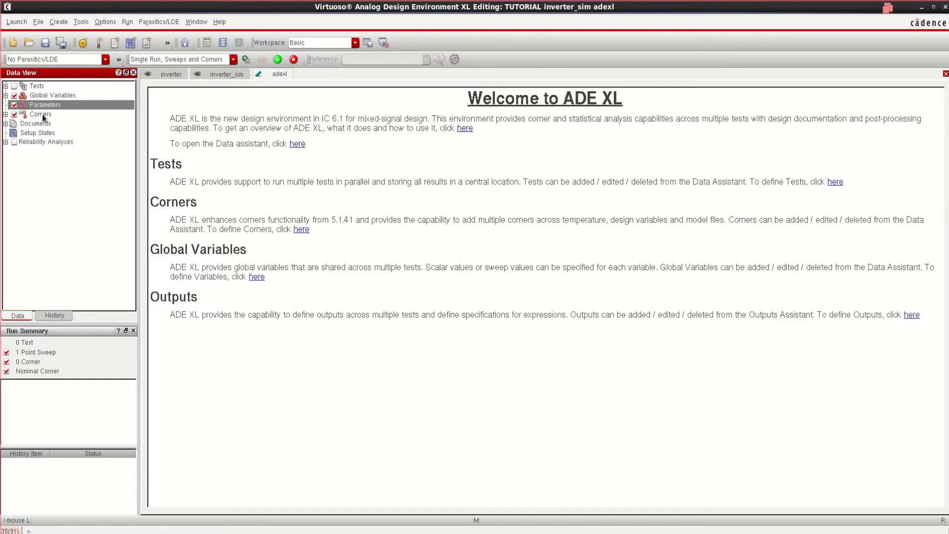
click(44, 116)
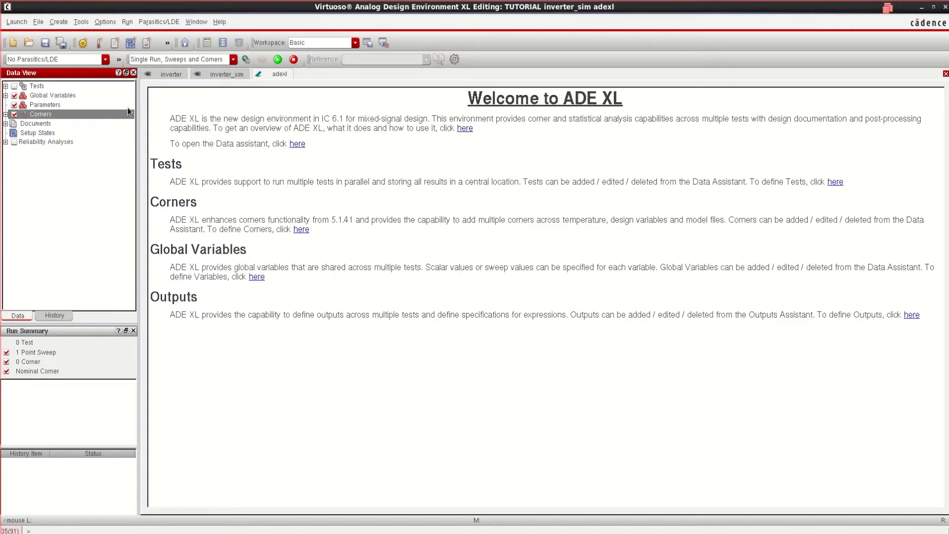
Step: Add a test that uses the schematic view of inverter_sim from the TUTORIAL library, opened in edit mode
click(6, 86)
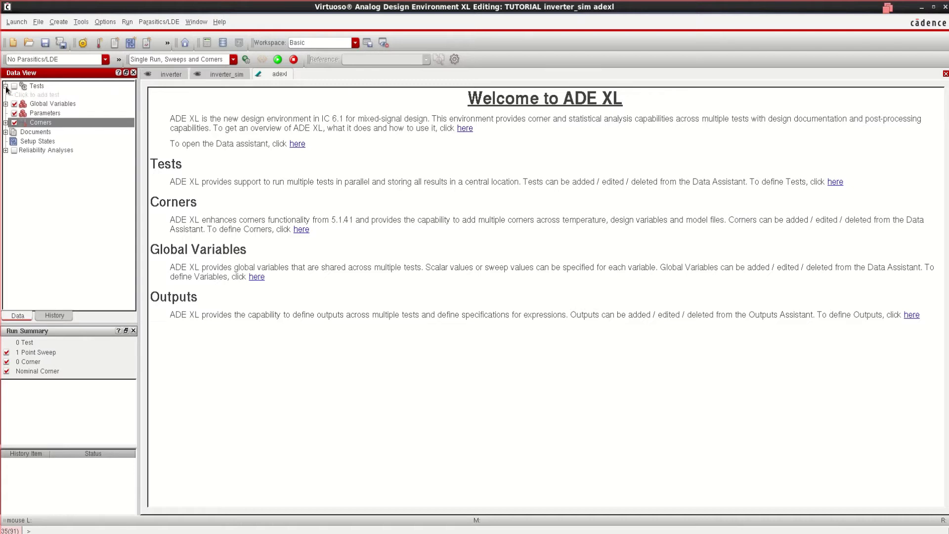
click(45, 94)
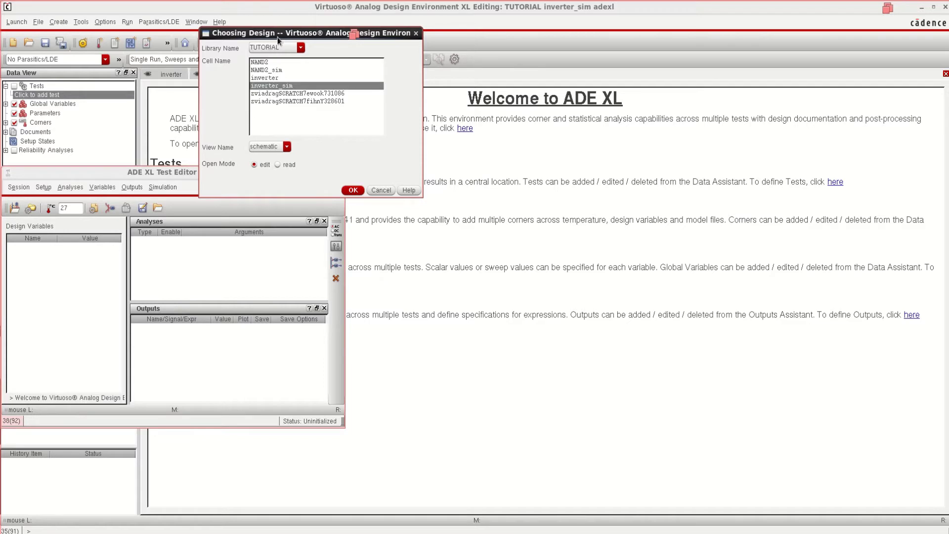
drag(278, 33, 306, 102)
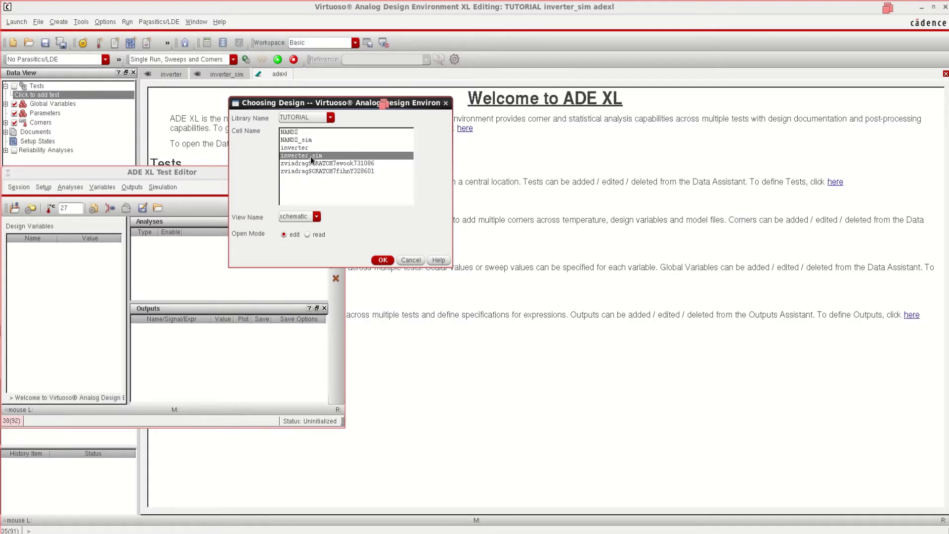
click(383, 261)
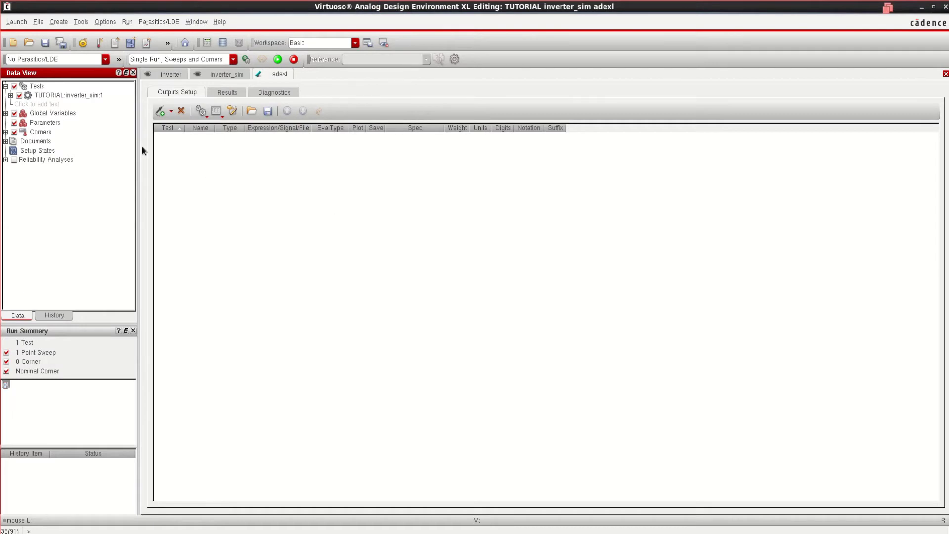
Step: Add a transient analysis to the inverter_sim test with stop time 400p and moderate accuracy defaults
click(10, 95)
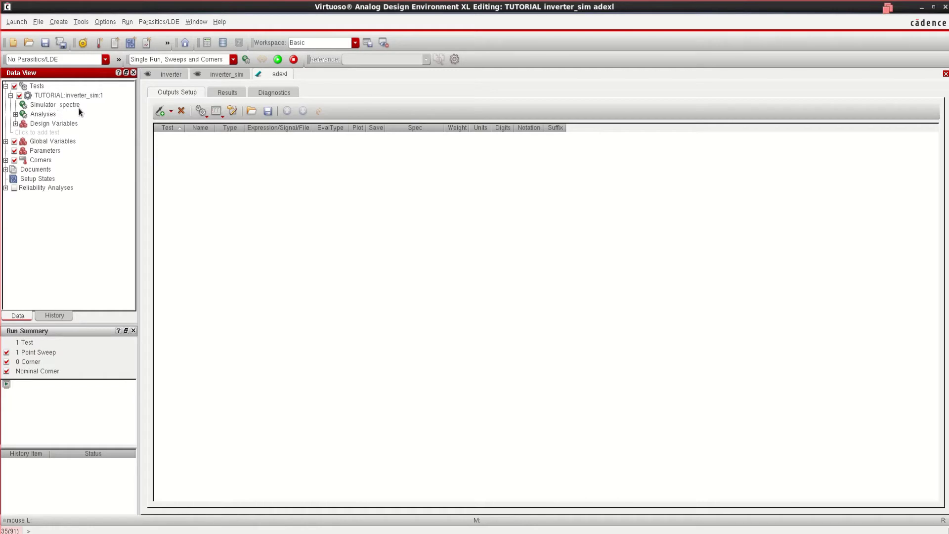
click(15, 114)
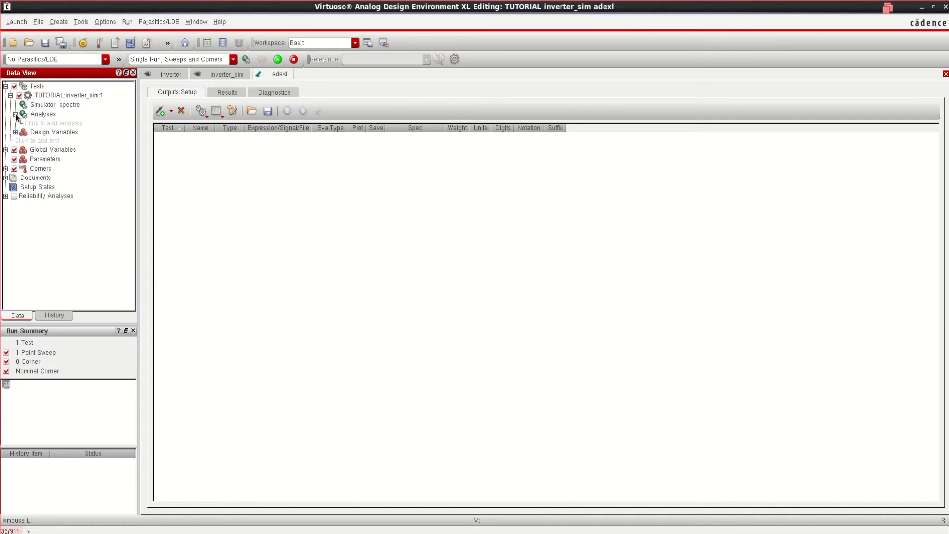
click(55, 123)
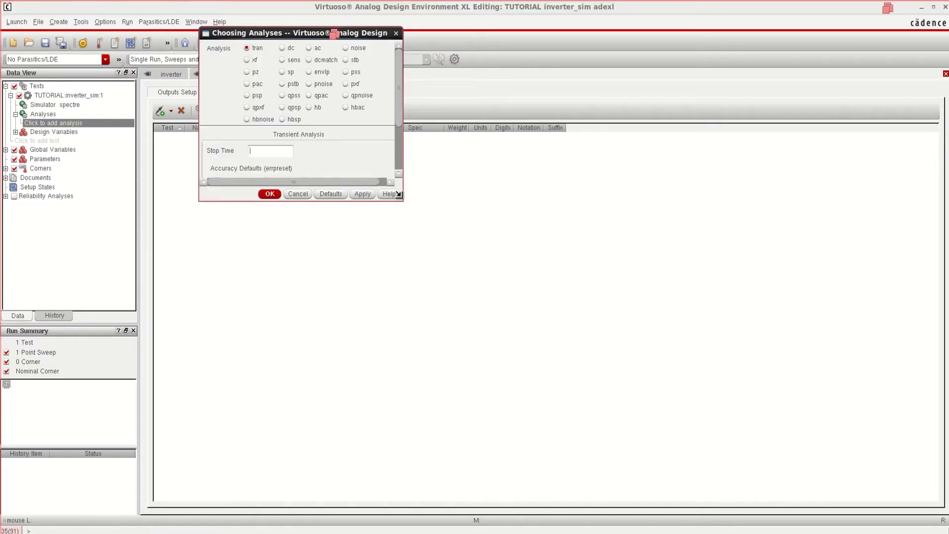
drag(398, 194, 439, 339)
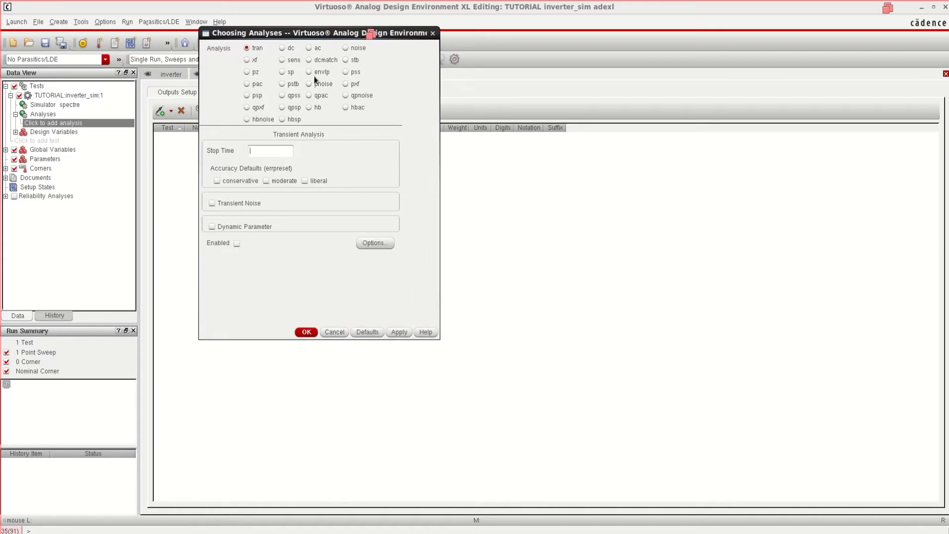
click(267, 194)
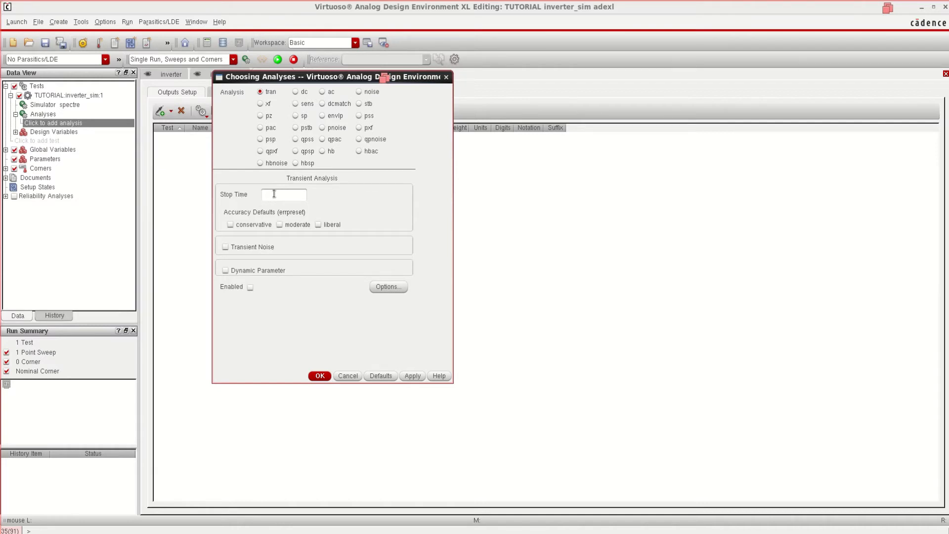
text(400p)
click(278, 224)
click(320, 376)
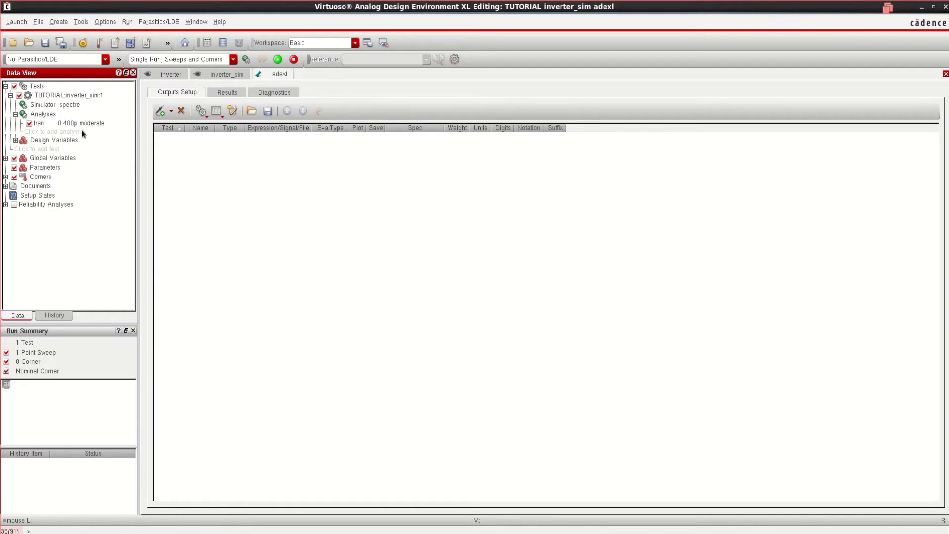
Step: Examine the test's design variables, including their editing dialog, and the global variables without adding any
click(15, 141)
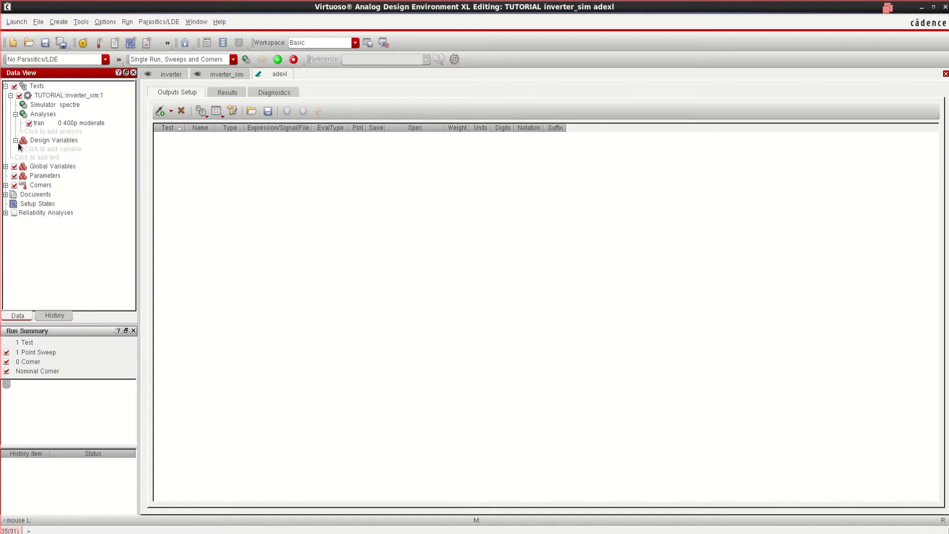
double_click(62, 148)
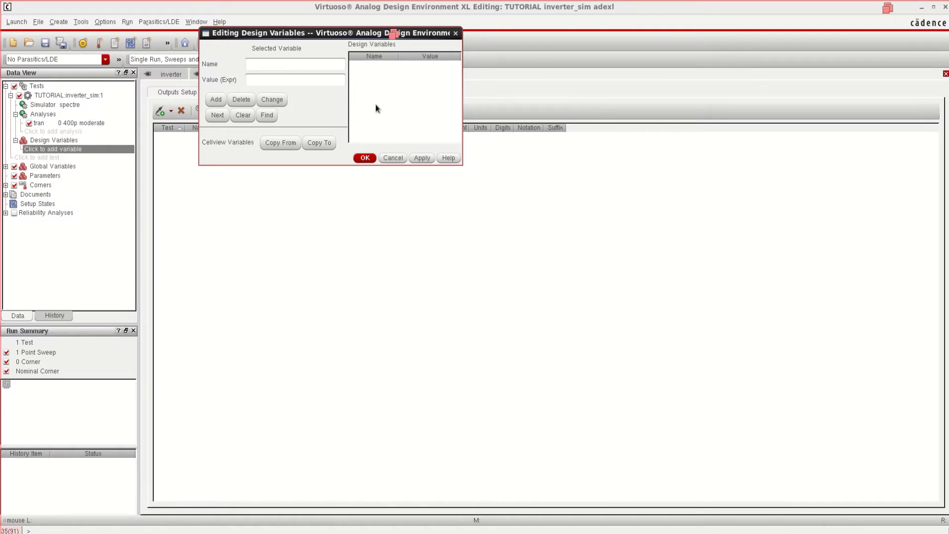
click(456, 33)
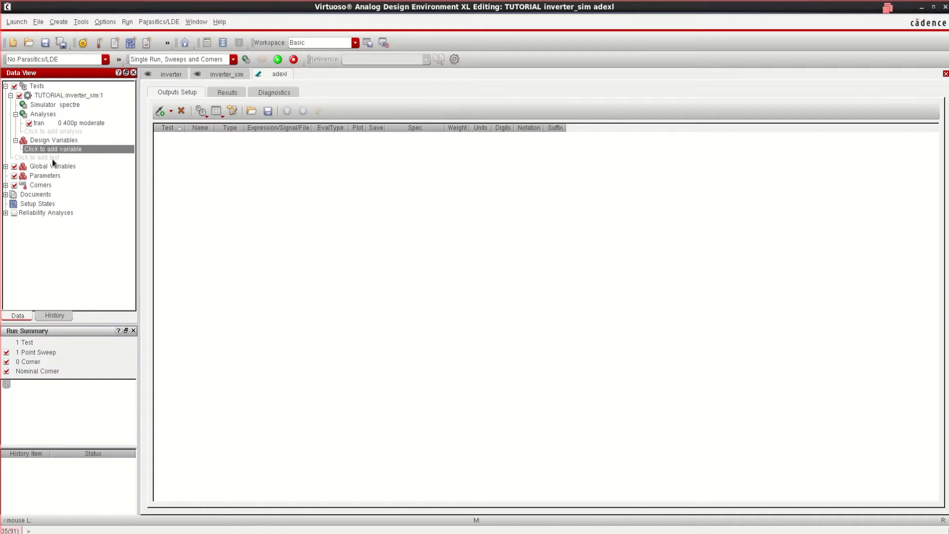
click(6, 166)
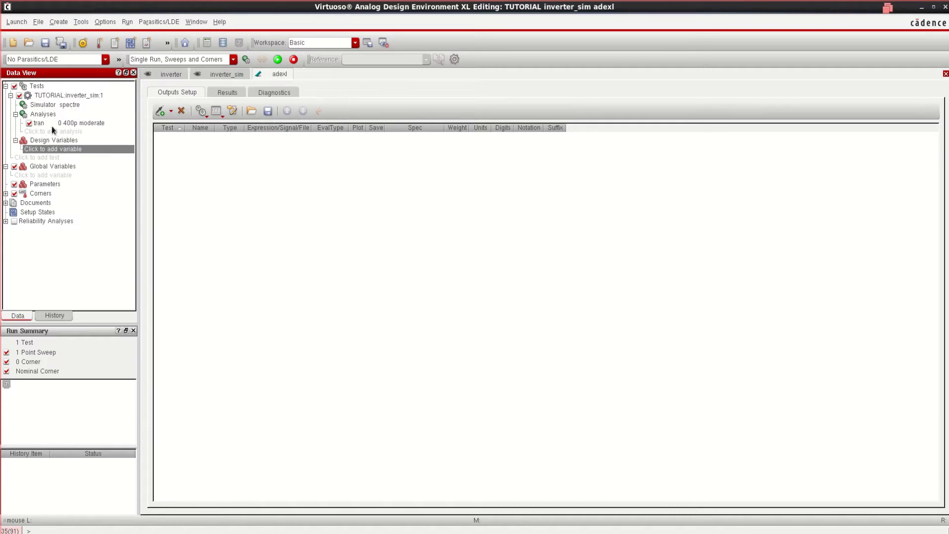
Step: Add a signal output to the test and assign it the /vout net picked from the inverter_sim schematic
click(272, 186)
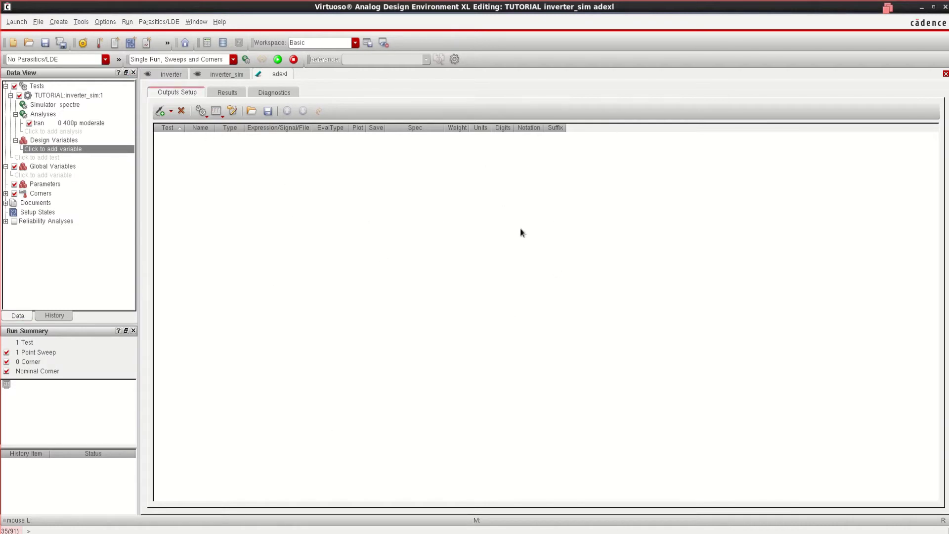
right_click(373, 190)
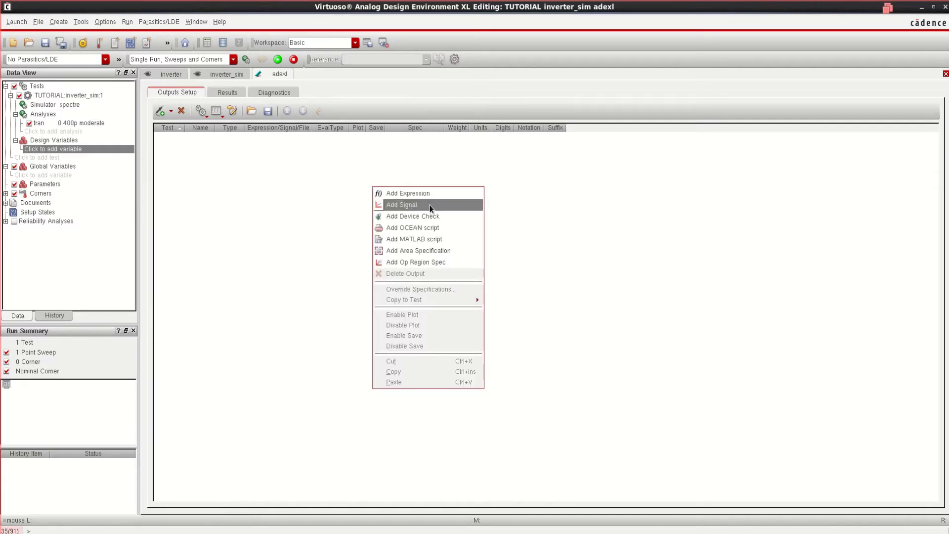
click(503, 198)
right_click(401, 197)
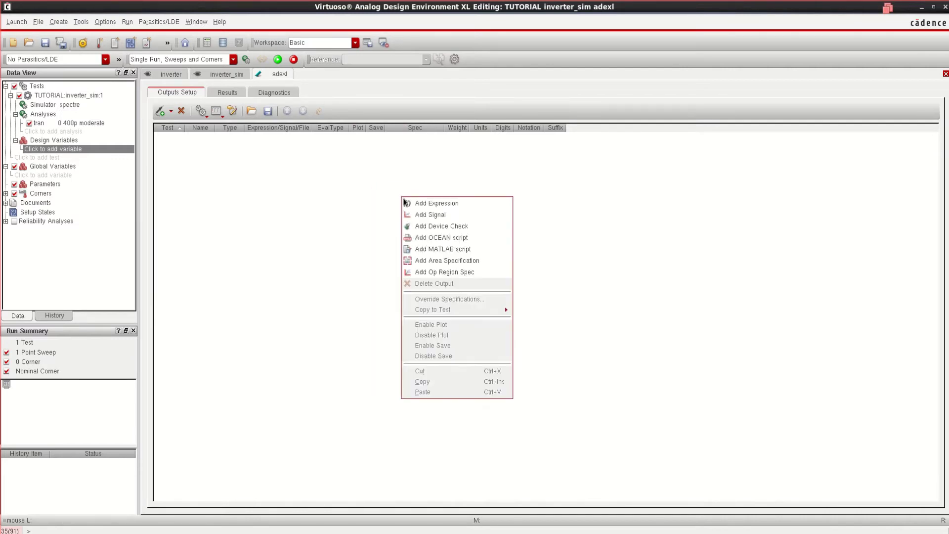
click(446, 215)
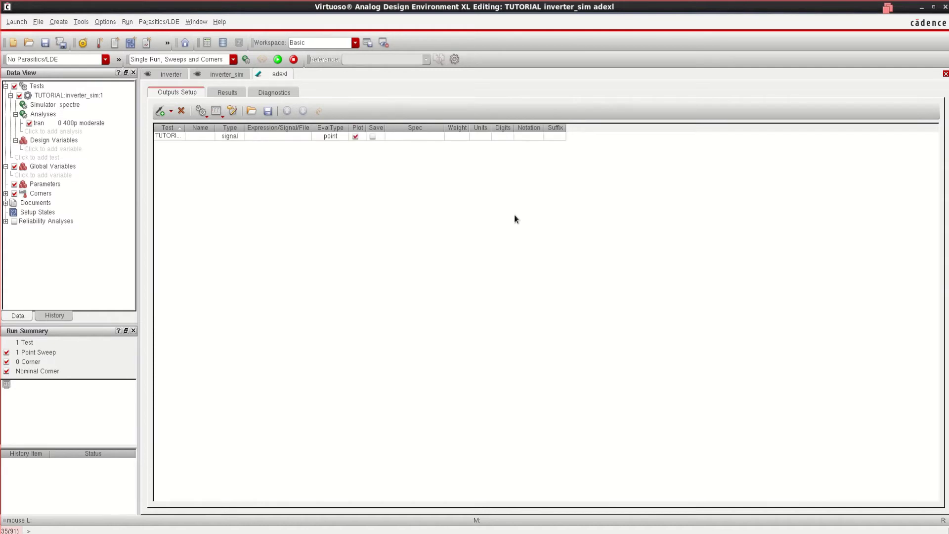
click(298, 136)
click(298, 137)
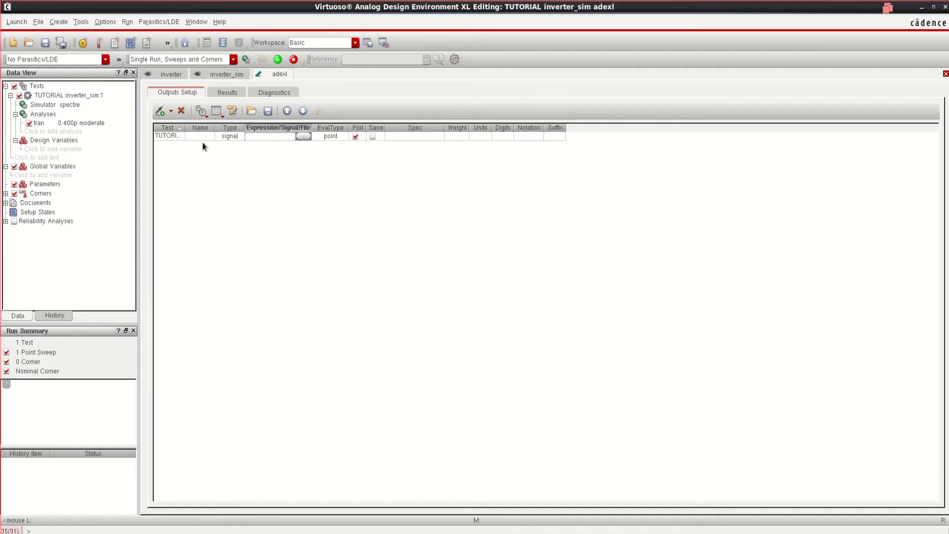
click(303, 136)
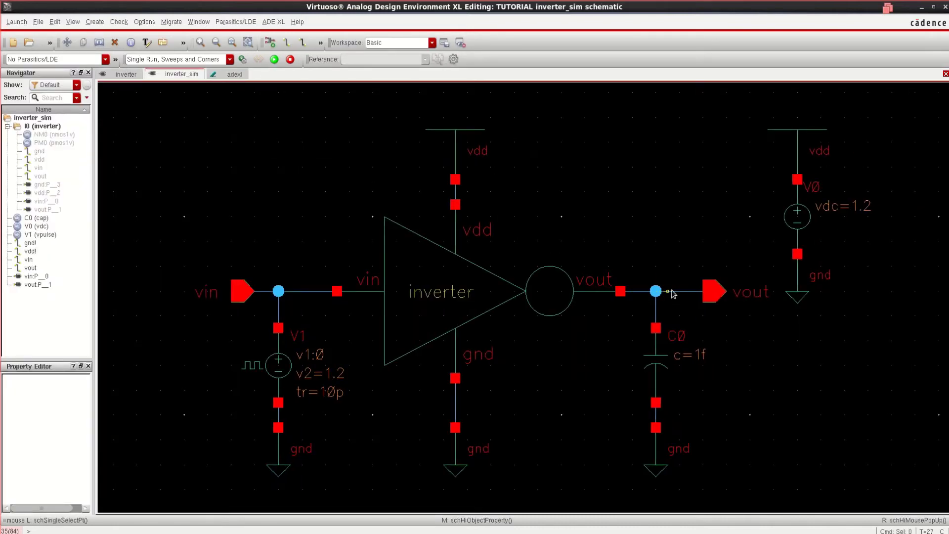
click(672, 293)
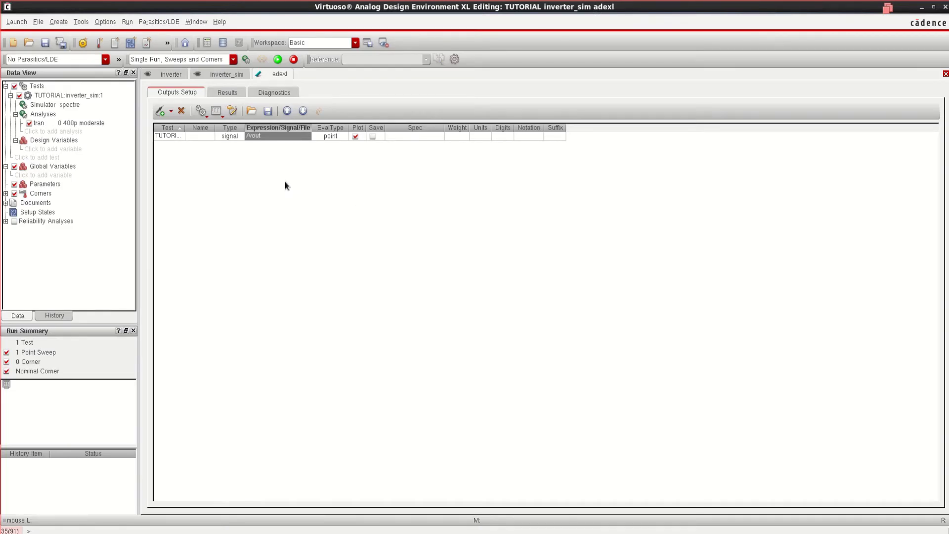
Step: Add a second signal output and assign it the /vin net picked from the inverter_sim schematic
right_click(332, 184)
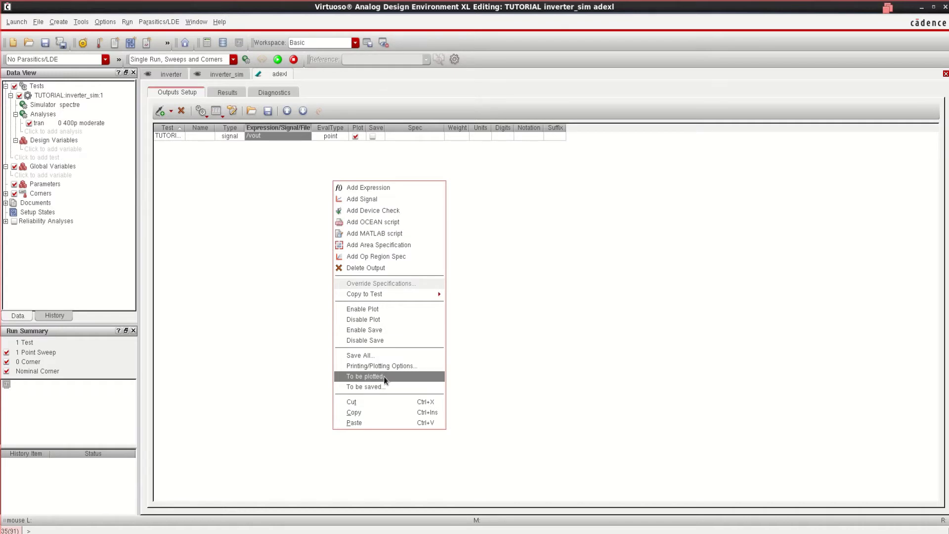
click(386, 199)
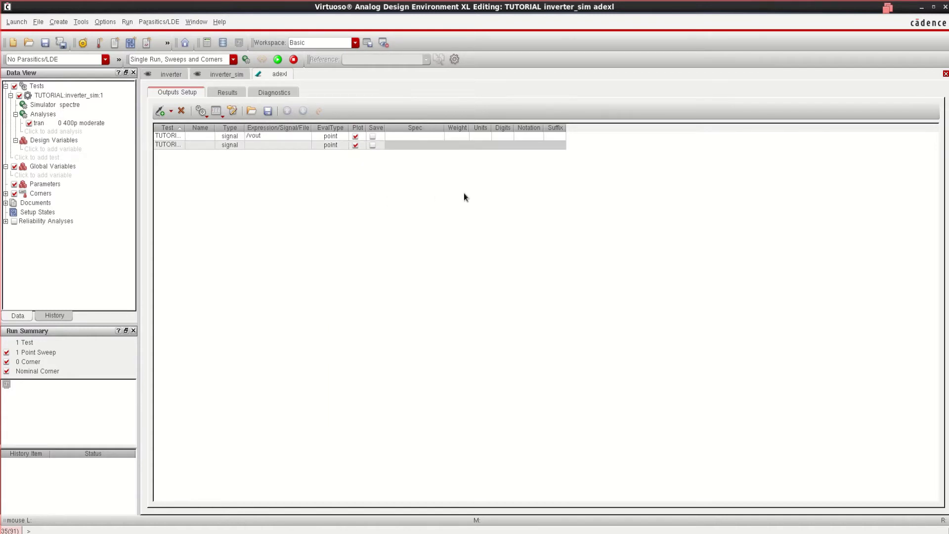
click(275, 146)
click(285, 146)
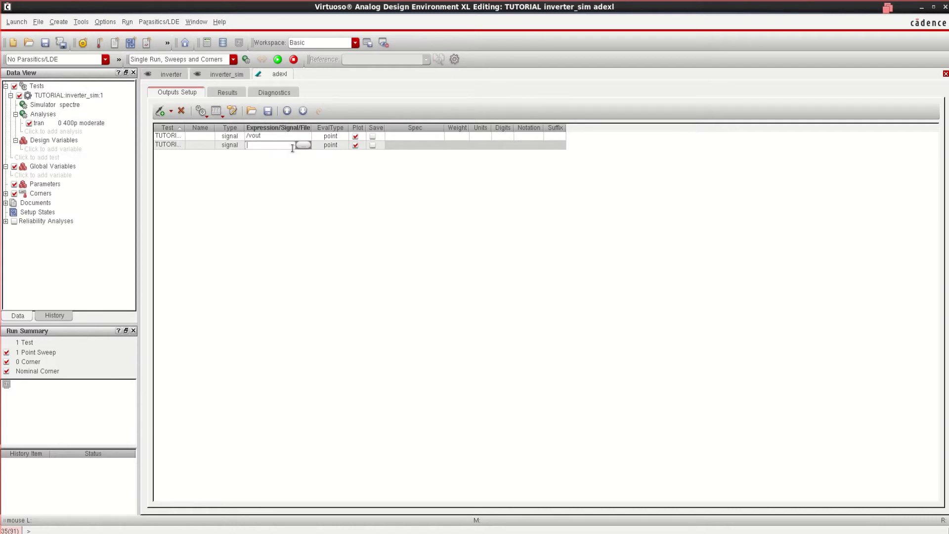
click(303, 145)
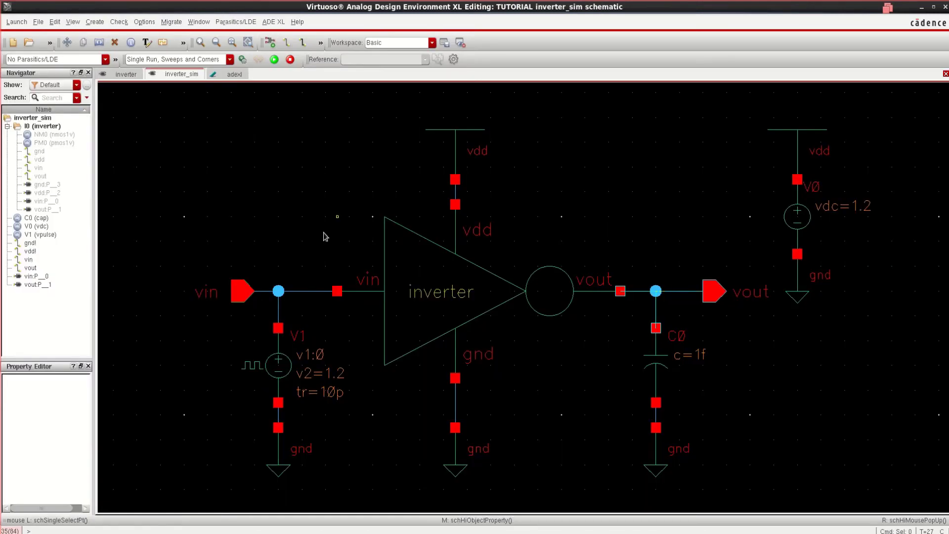
click(304, 293)
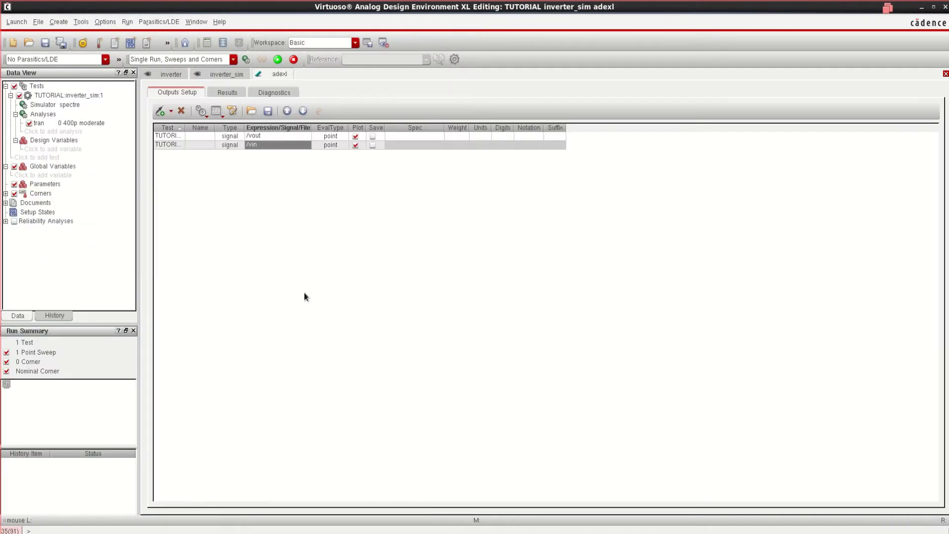
click(262, 136)
click(269, 142)
click(291, 182)
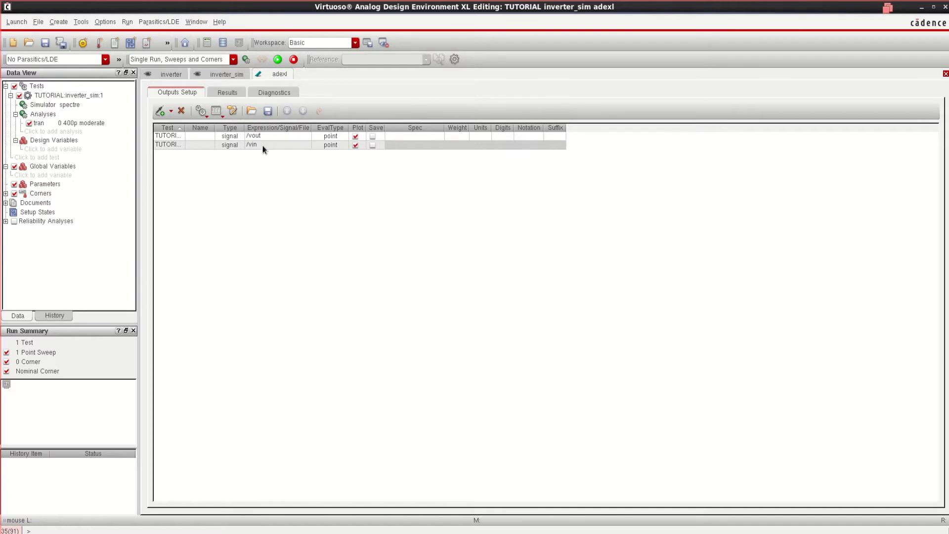
Step: Run the simulation and plot all output waveforms in a maximized graph window
click(278, 60)
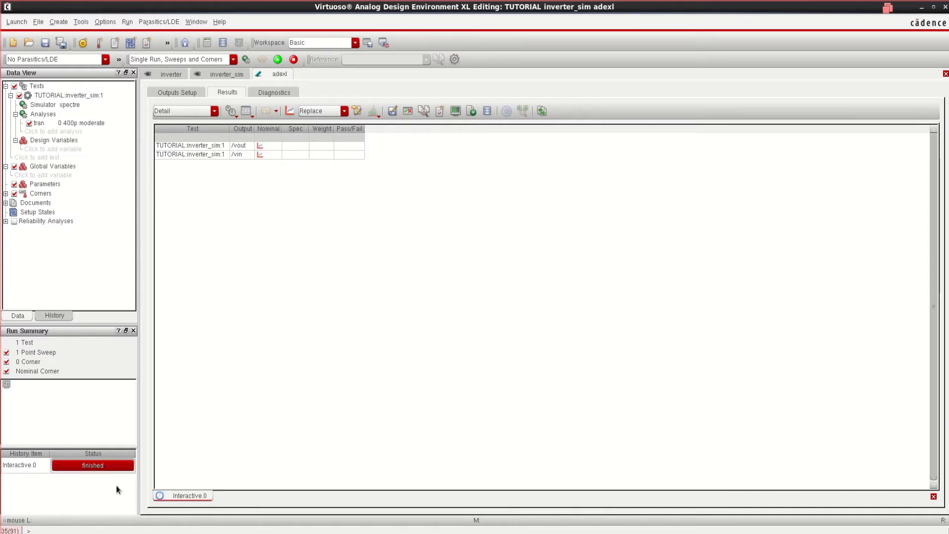
click(290, 112)
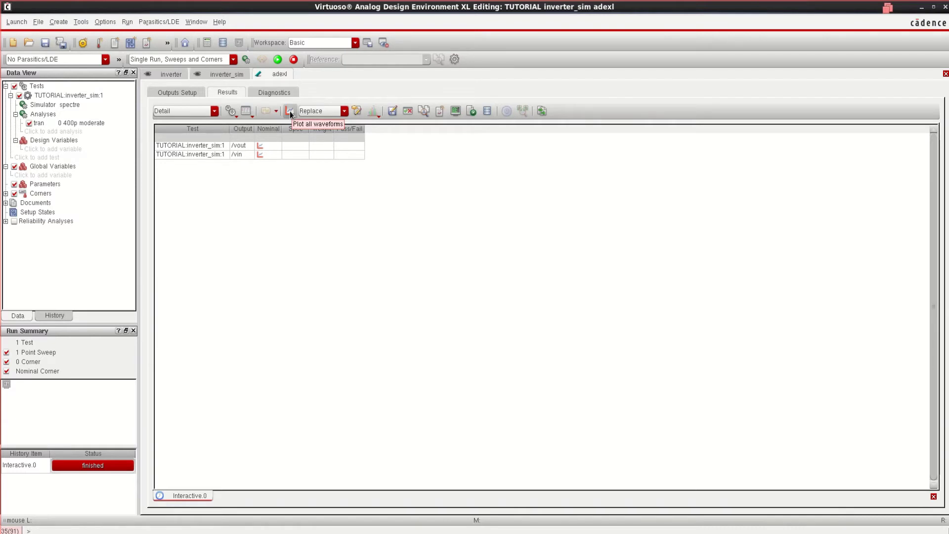
right_click(343, 232)
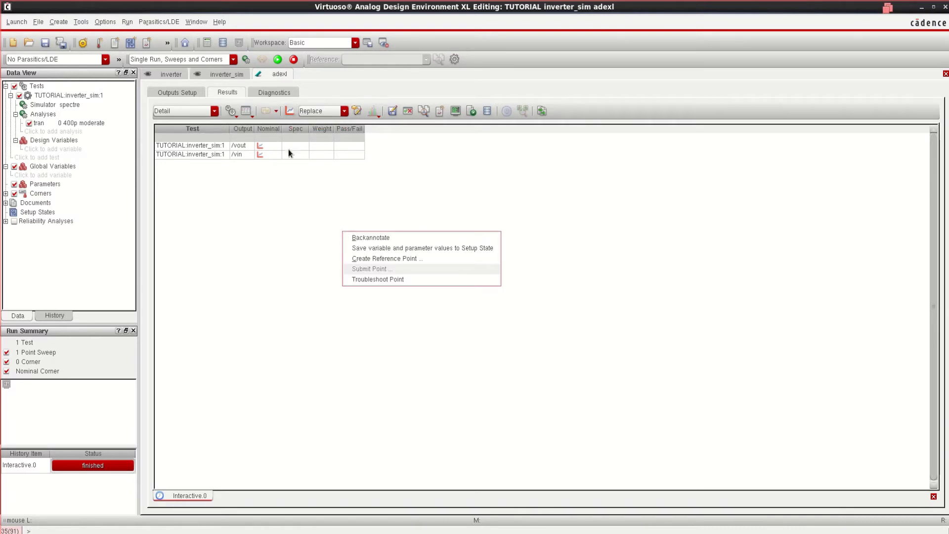
click(269, 144)
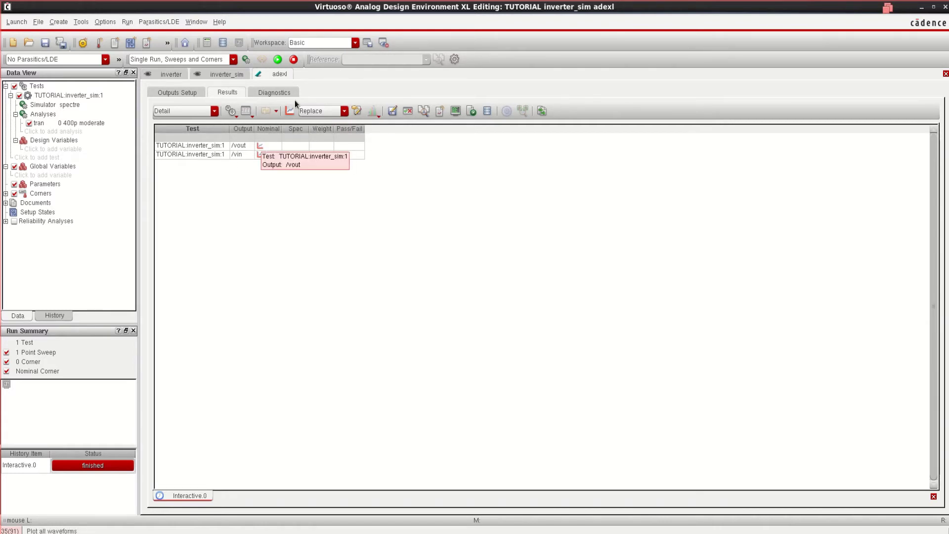
click(288, 112)
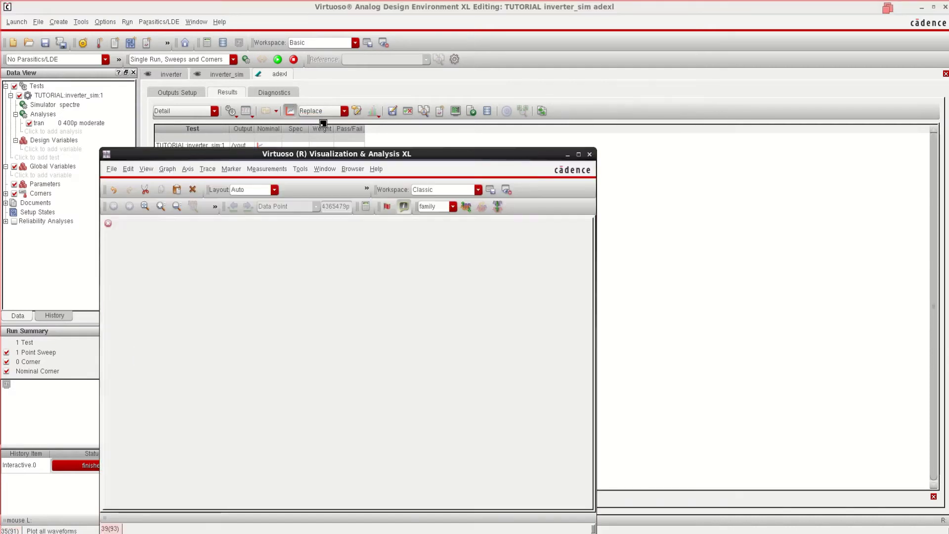
click(579, 154)
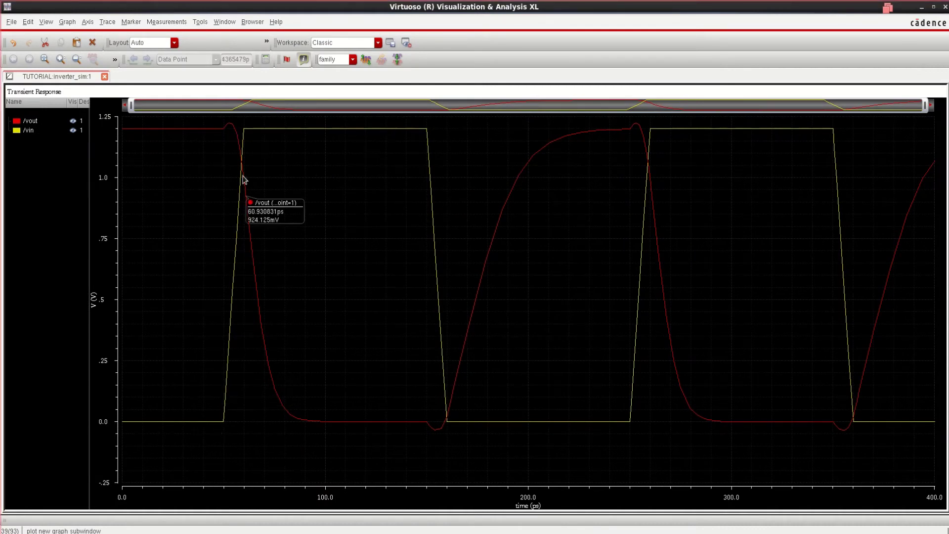
Step: Highlight the /vin and /vout traces together to compare the waveforms, and clear the selection
click(28, 132)
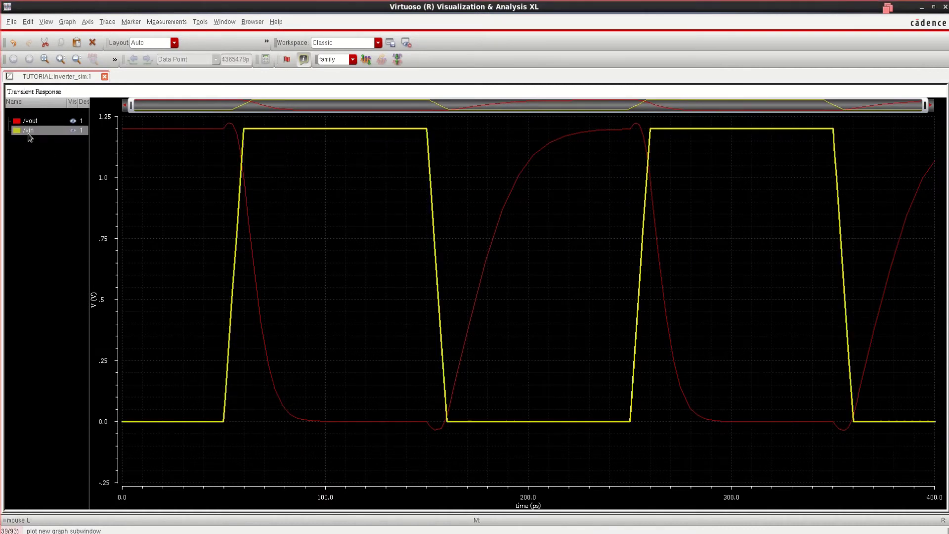
ctrl+click(30, 121)
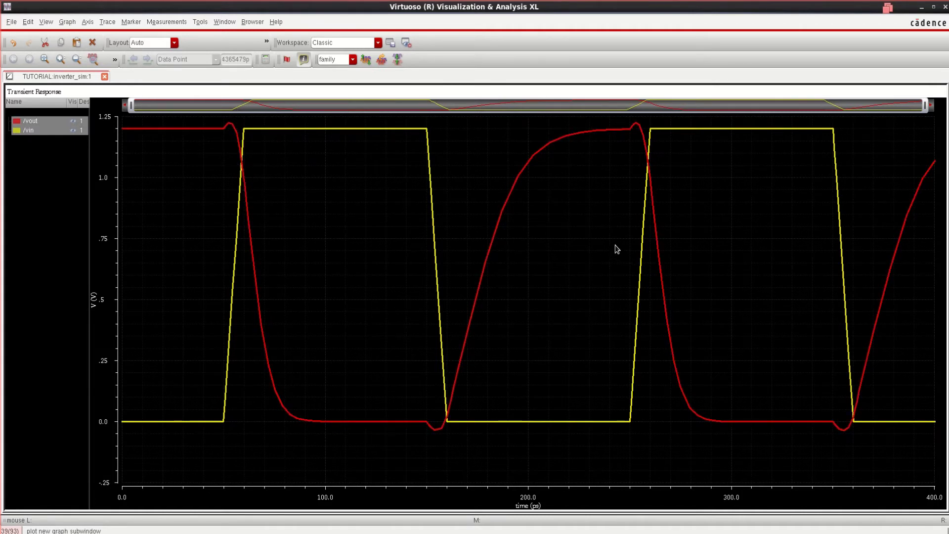
click(287, 234)
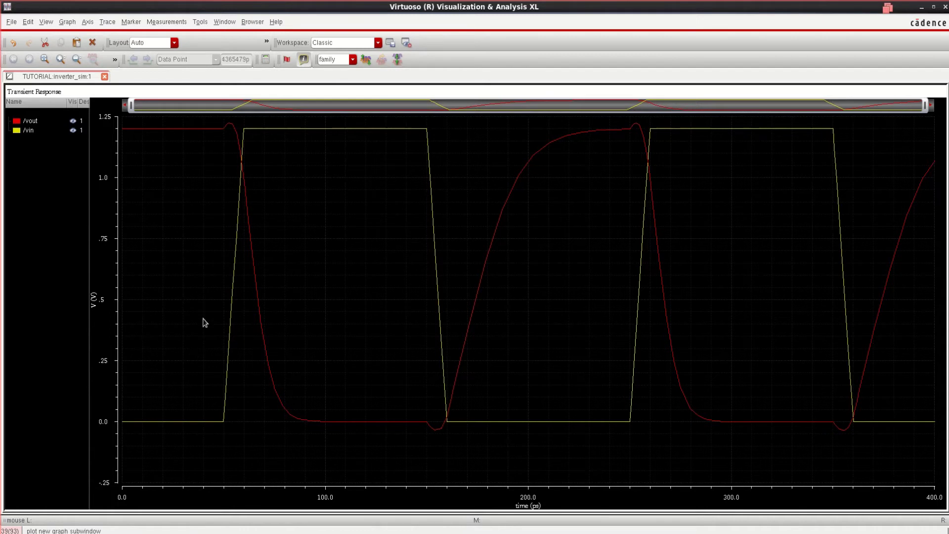
Step: Place a point marker on the first rising edge of /vin at about 55 ps and 601 mV, and move its label above the point
mouse_move(233, 275)
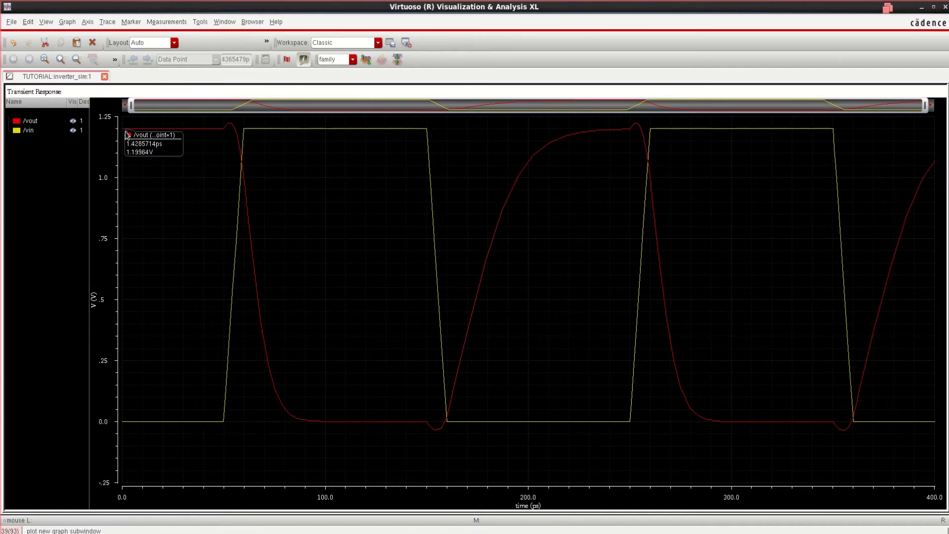
click(234, 276)
key(m)
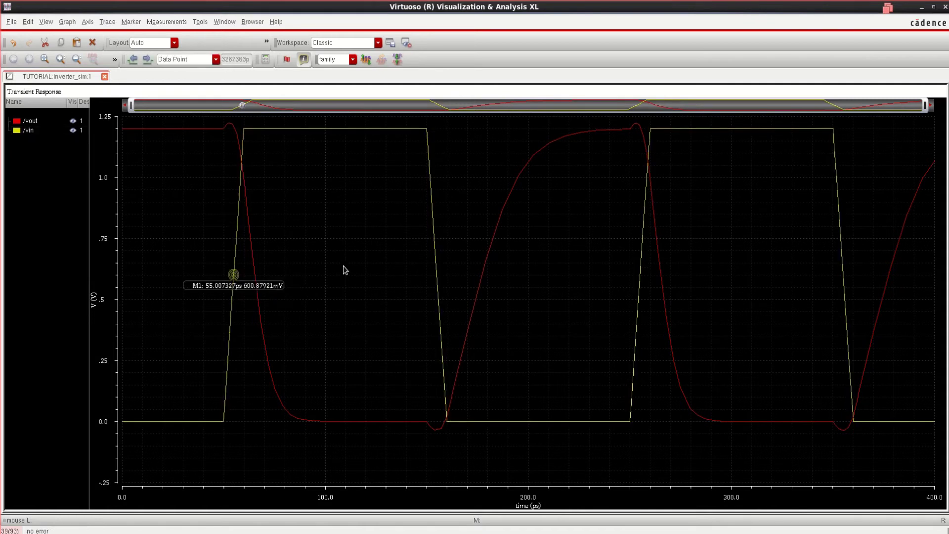
mouse_move(257, 292)
mouse_down()
mouse_move(259, 262)
mouse_move(218, 252)
mouse_move(217, 228)
mouse_up()
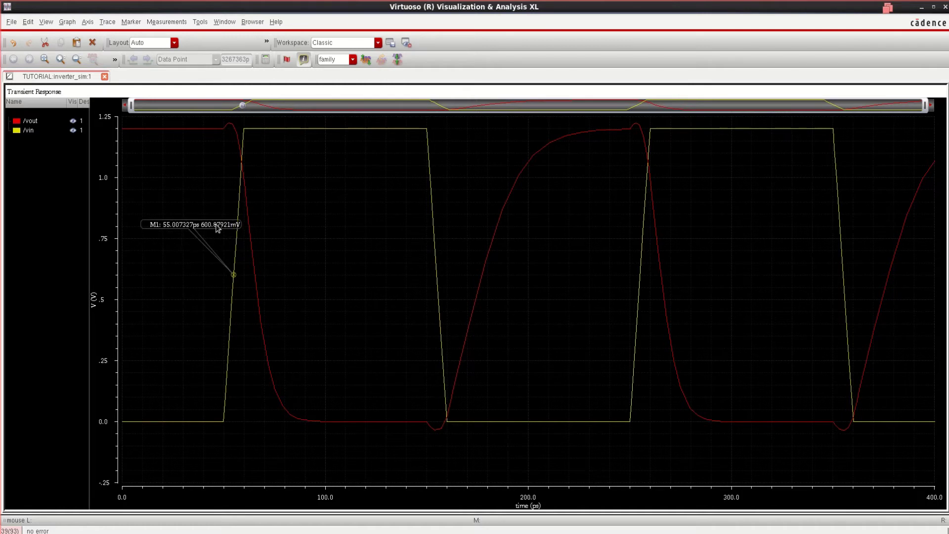
Step: Add a delta marker from the /vin point marker to the first falling edge of /vout at about 65.5 ps, and separate the overlapping labels
click(234, 275)
mouse_move(255, 280)
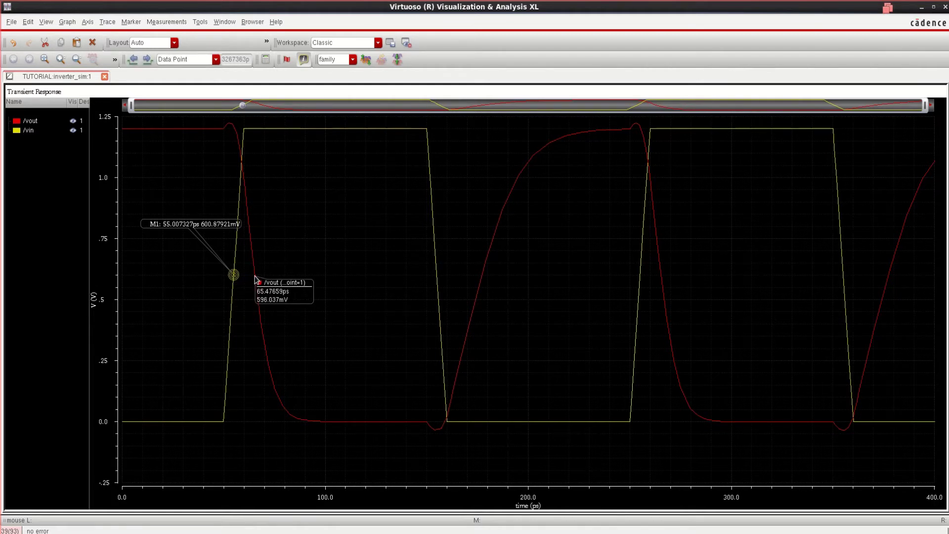
key(d)
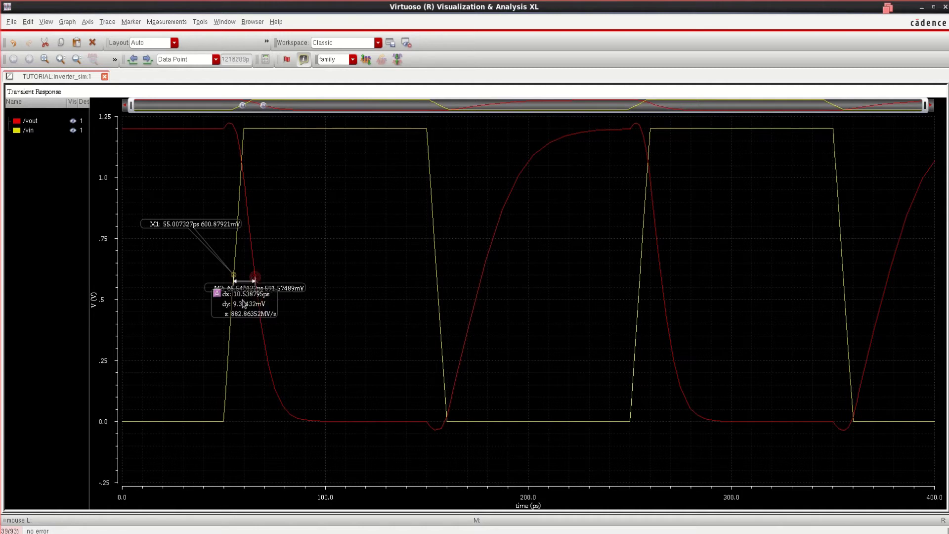
drag(334, 282, 350, 272)
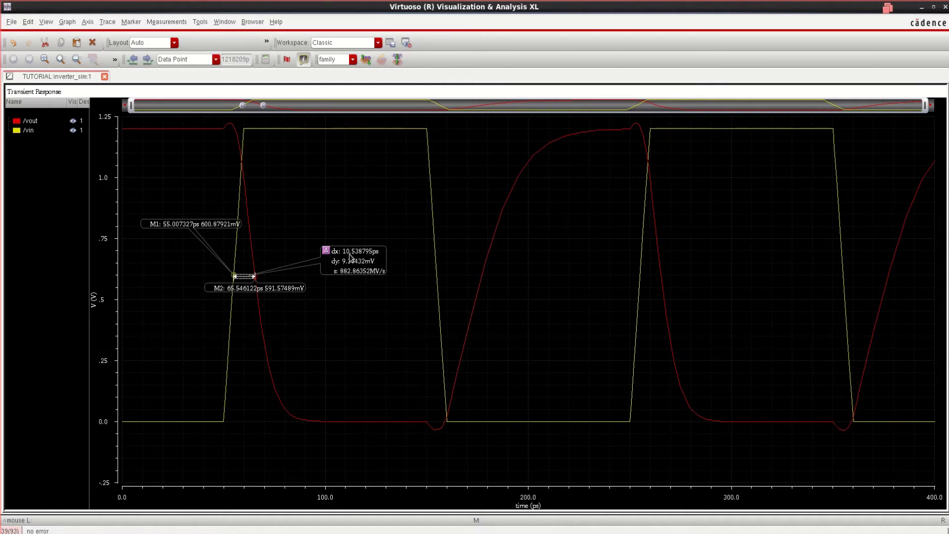
drag(273, 291, 324, 292)
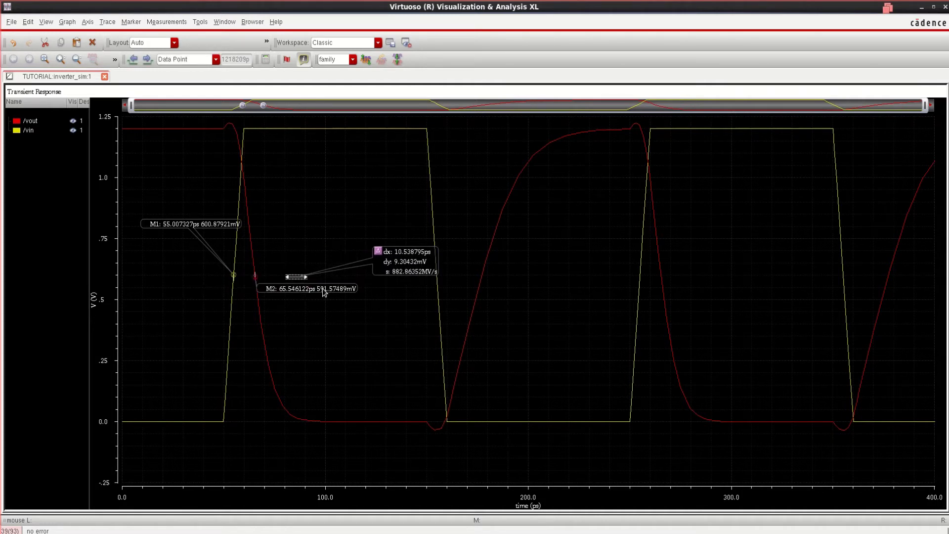
mouse_move(393, 256)
mouse_down()
mouse_move(346, 244)
mouse_move(333, 255)
mouse_up()
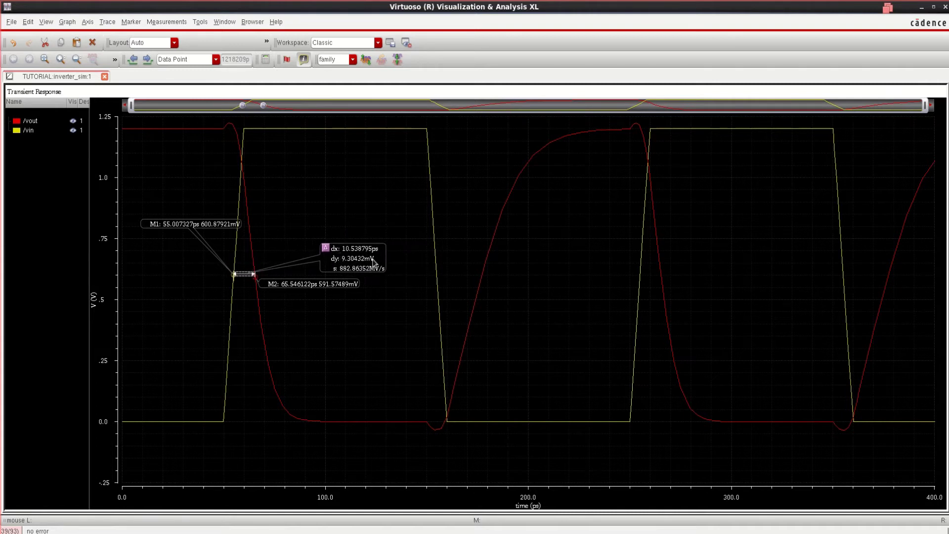
click(356, 328)
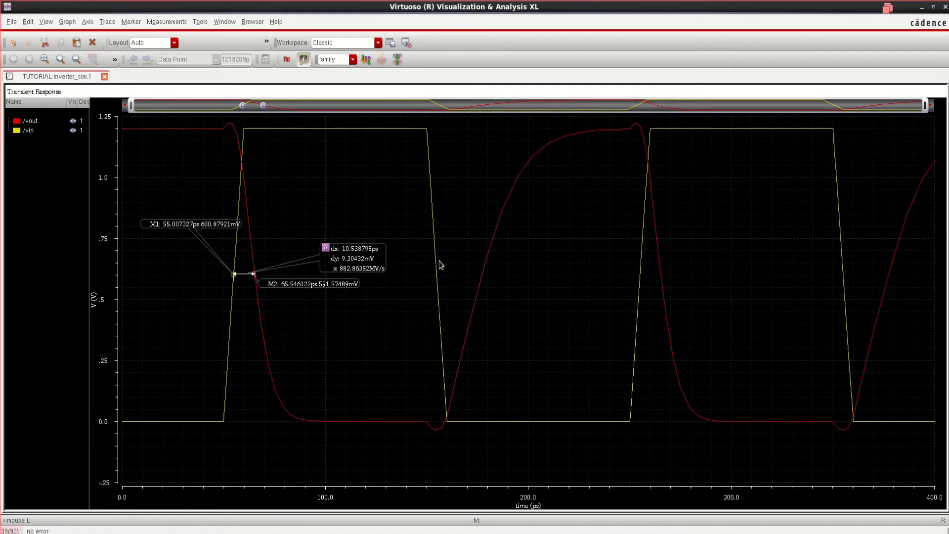
Step: Mark the first /vin falling edge at about 155 ps, add a delta marker to the rising /vout edge at about 177 ps, and space out the labels
mouse_move(439, 295)
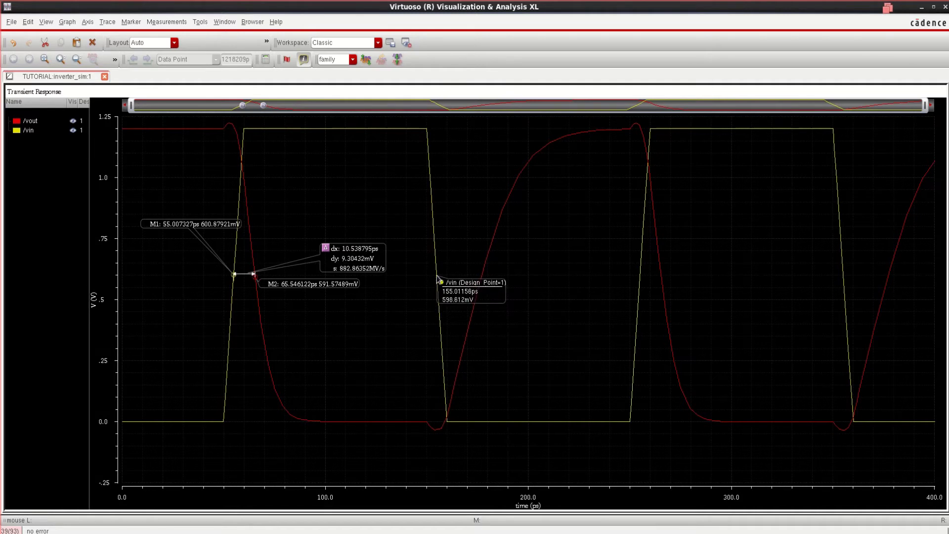
key(m)
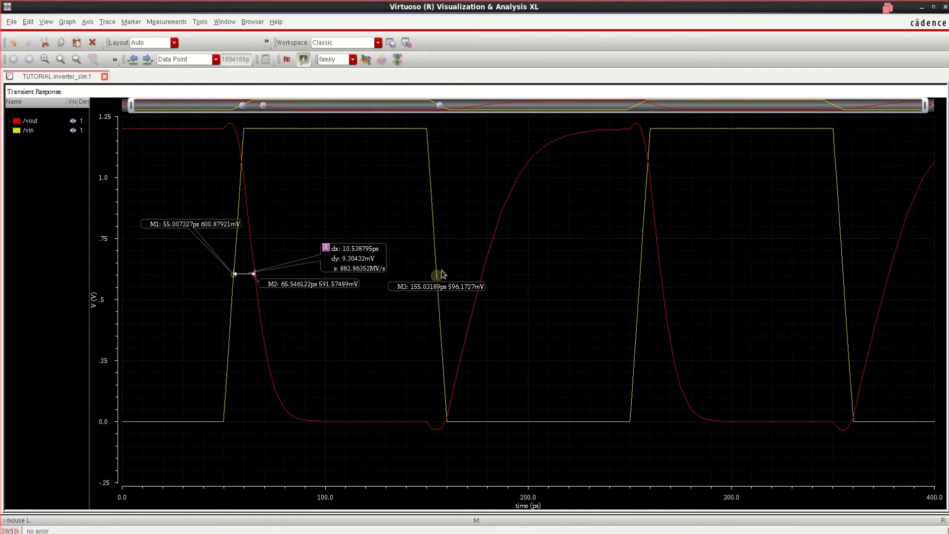
mouse_move(452, 290)
mouse_down()
mouse_move(448, 227)
mouse_move(433, 234)
mouse_move(457, 237)
mouse_up()
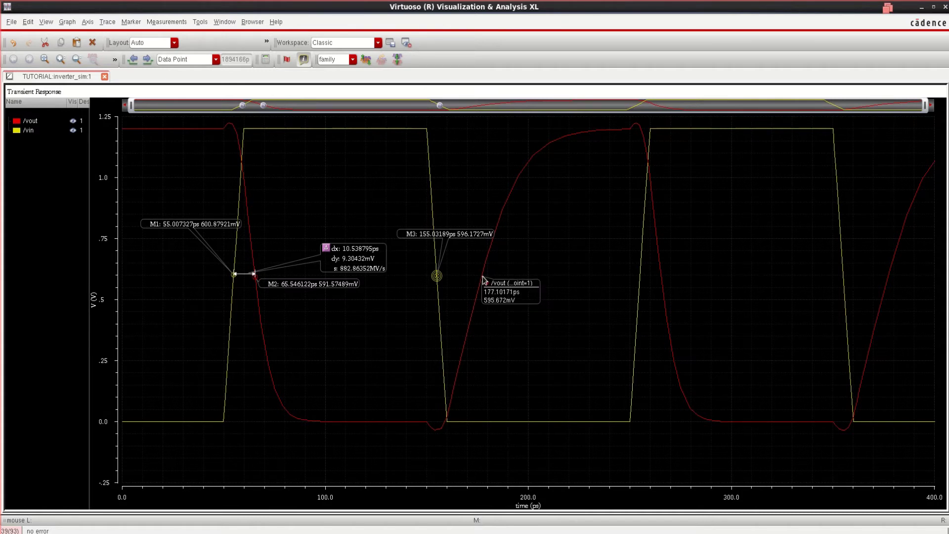
key(d)
mouse_move(450, 297)
mouse_down()
mouse_move(497, 305)
mouse_move(535, 250)
mouse_up()
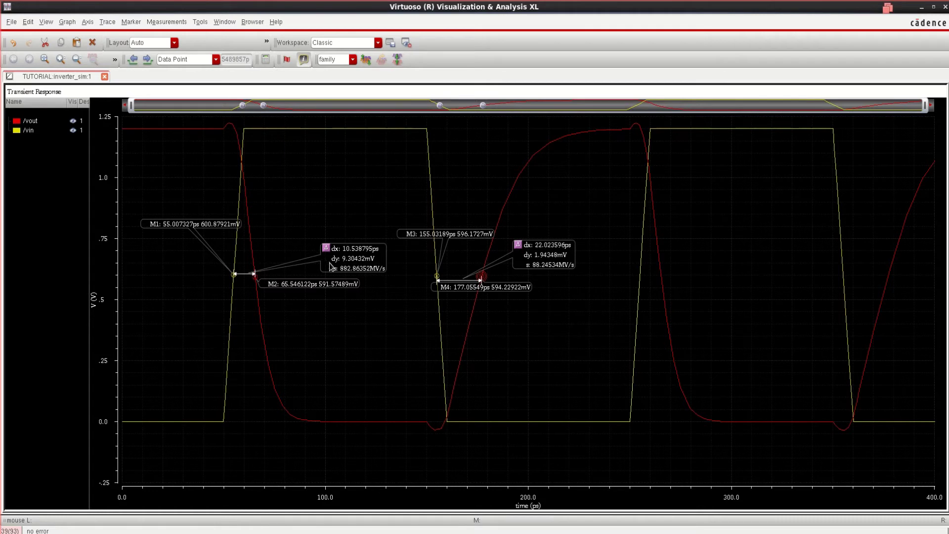
Step: Delete the delta marker and both point markers at the first /vin rising and /vout falling transition
right_click(246, 275)
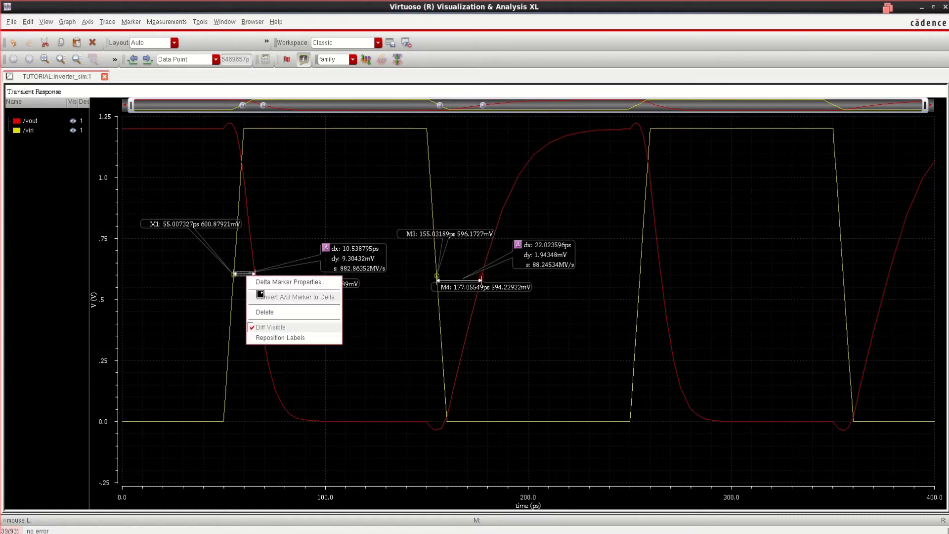
click(296, 312)
click(300, 277)
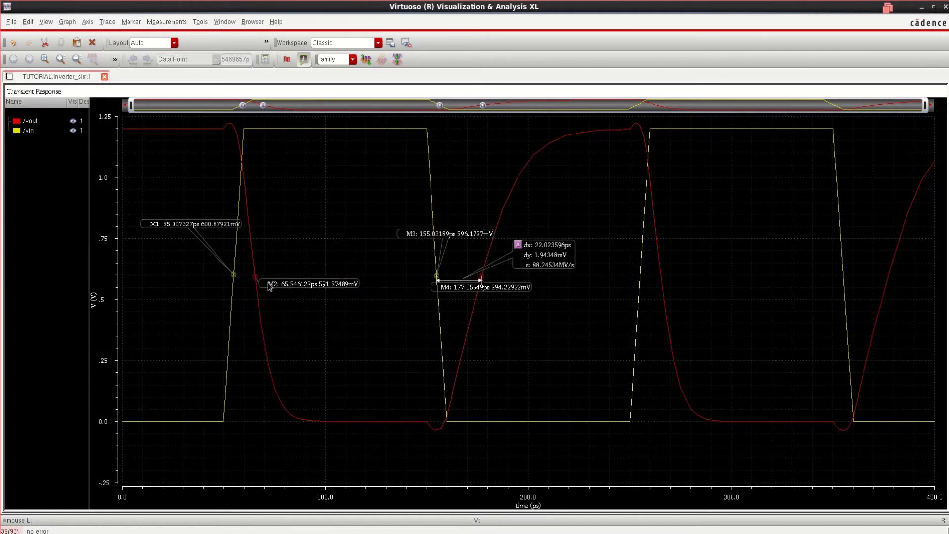
right_click(267, 283)
click(254, 277)
click(253, 277)
key(Delete)
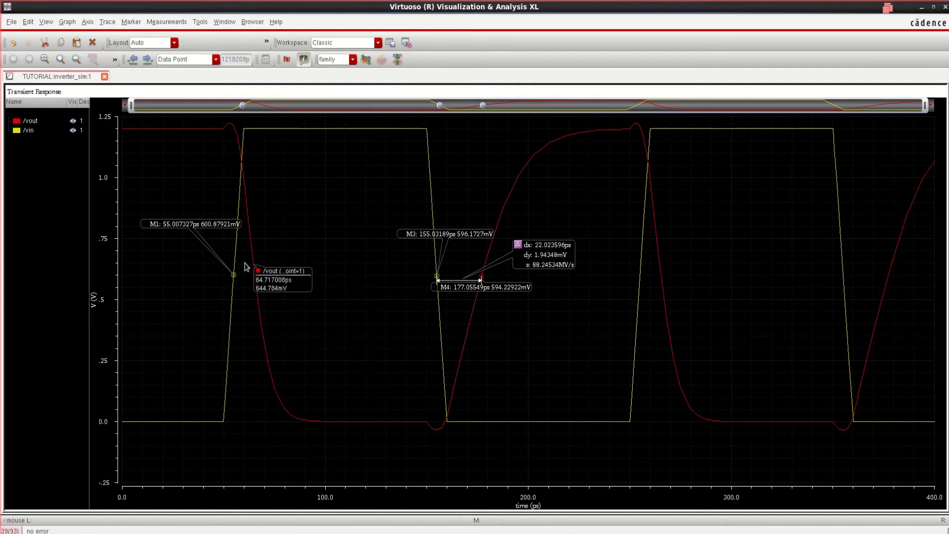
click(231, 275)
key(Delete)
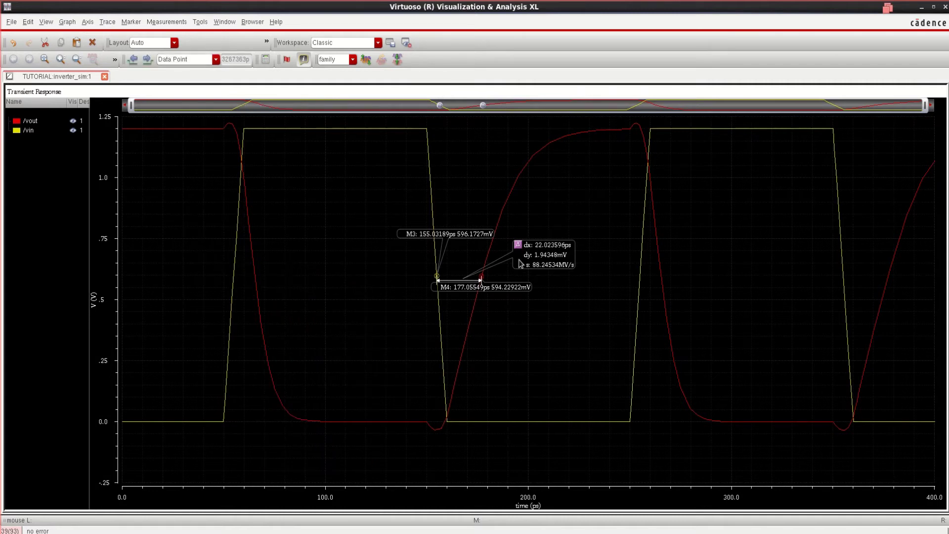
Step: Delete the remaining markers on the first /vin falling edge and the /vout rising edge
click(436, 276)
key(Delete)
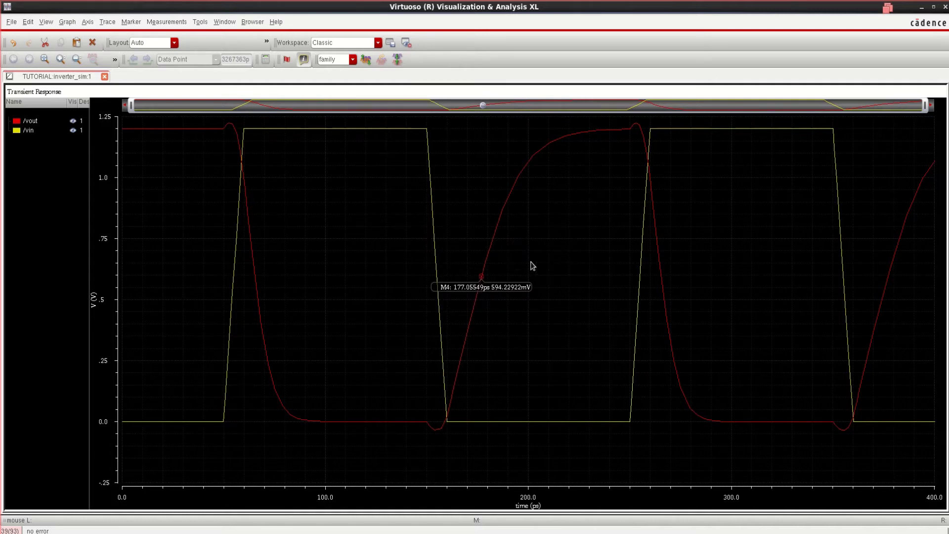
click(480, 276)
key(Delete)
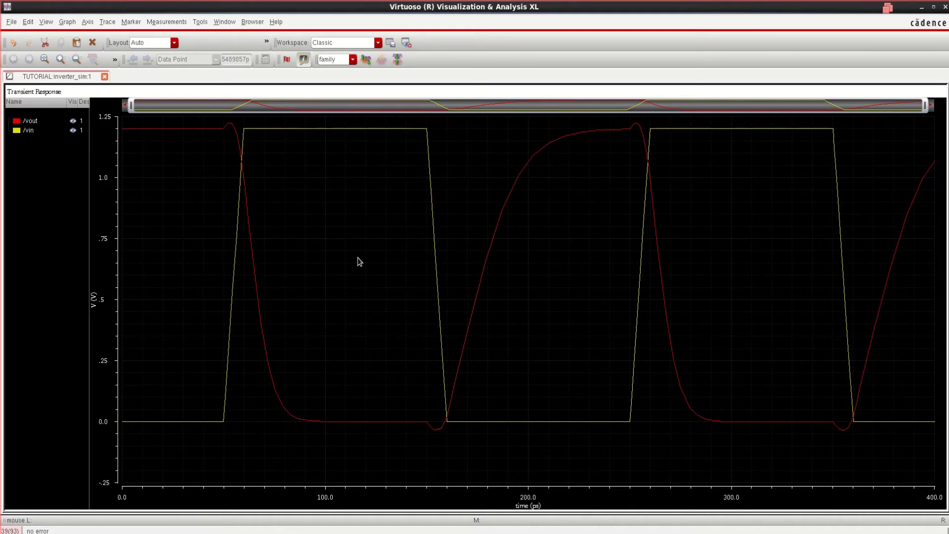
Step: Add a vertical marker at about 112 ps and a horizontal marker at about 717 mV across both waveforms
key(v)
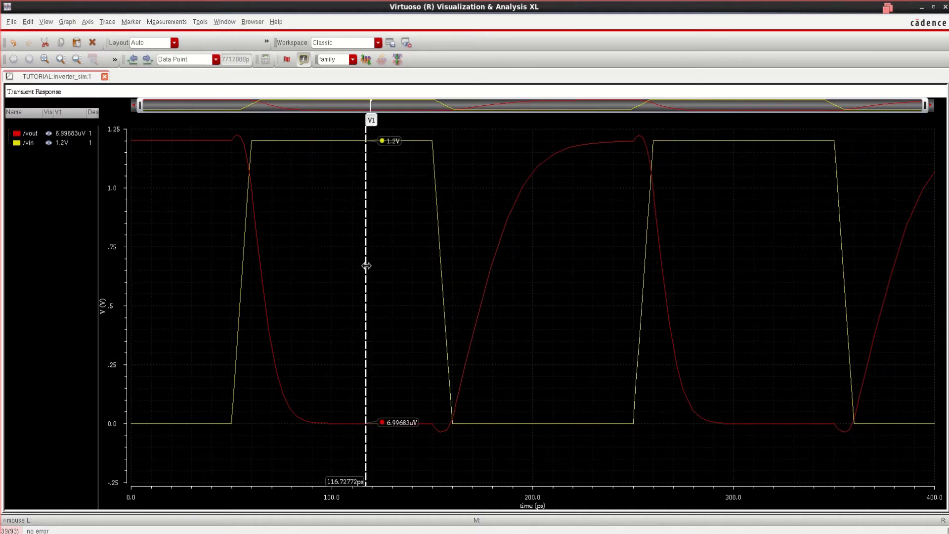
mouse_move(366, 266)
mouse_down()
mouse_move(233, 254)
mouse_move(504, 277)
mouse_move(726, 278)
mouse_move(769, 292)
mouse_move(356, 297)
mouse_up()
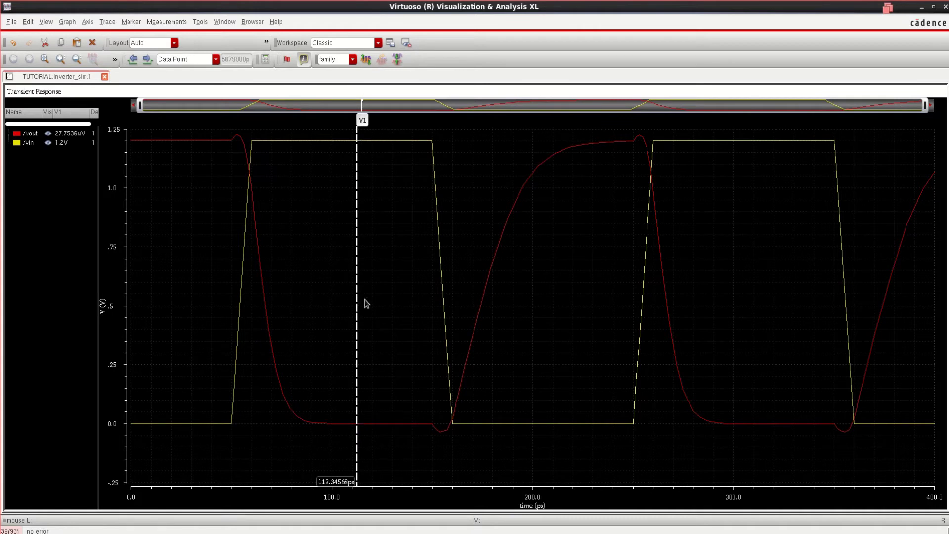
key(h)
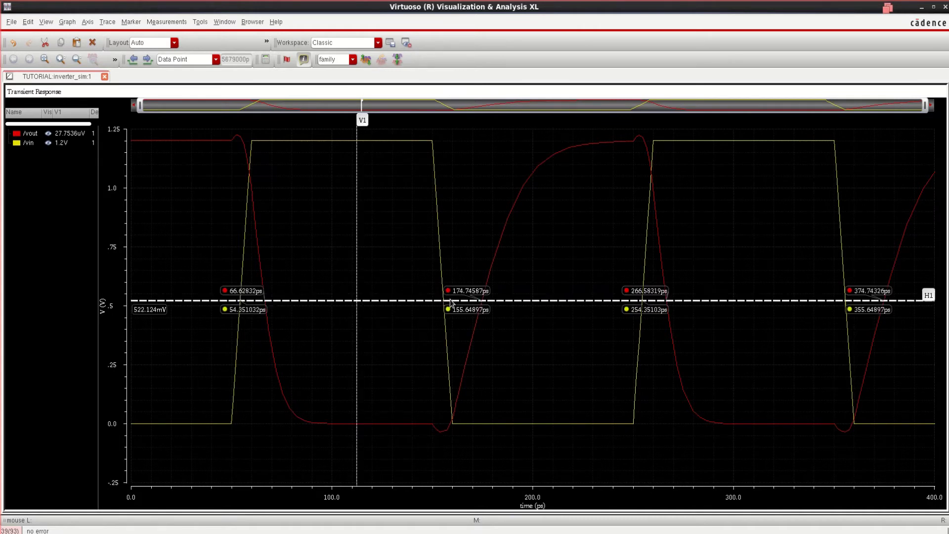
mouse_move(408, 300)
drag(409, 295, 409, 254)
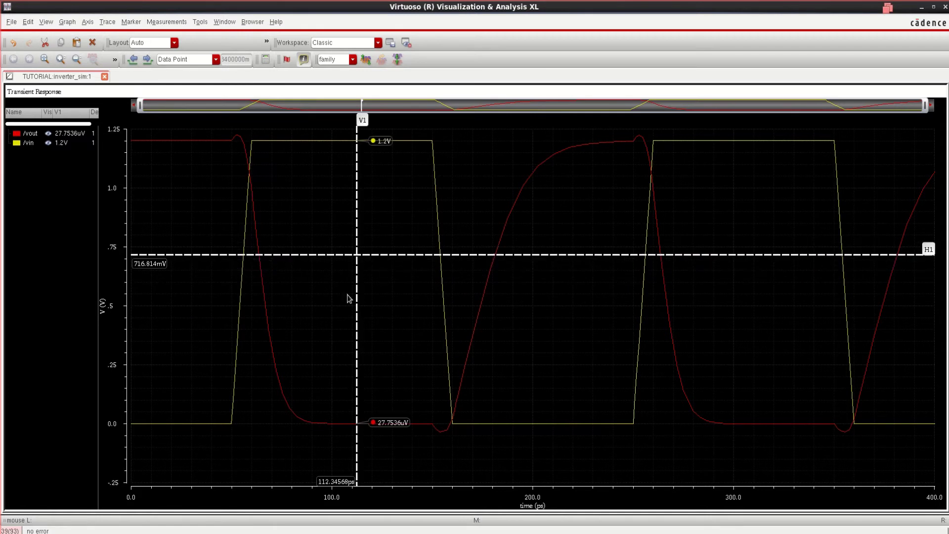
Step: Move the vertical marker to about 65.9 ps on the /vout falling edge and the horizontal marker to about 566 mV
mouse_move(358, 300)
drag(357, 300, 265, 293)
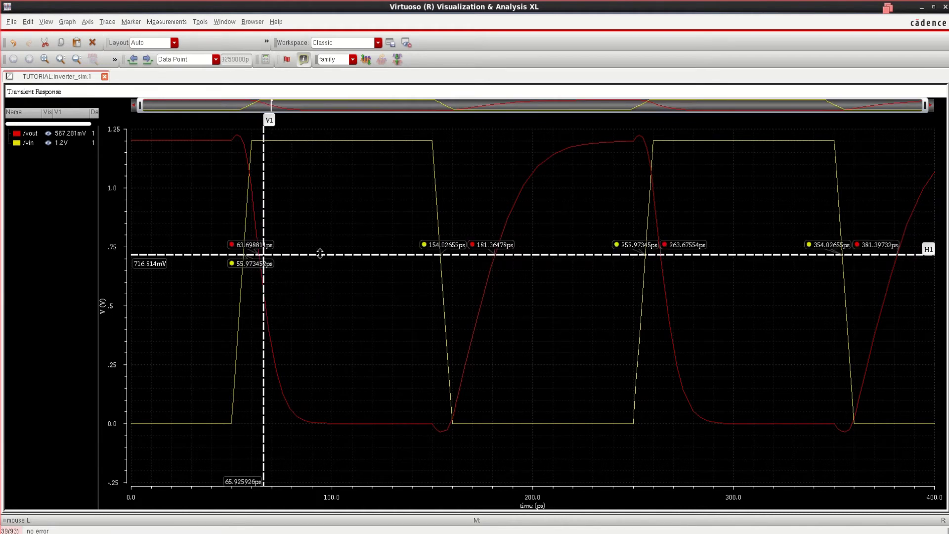
drag(318, 255, 320, 288)
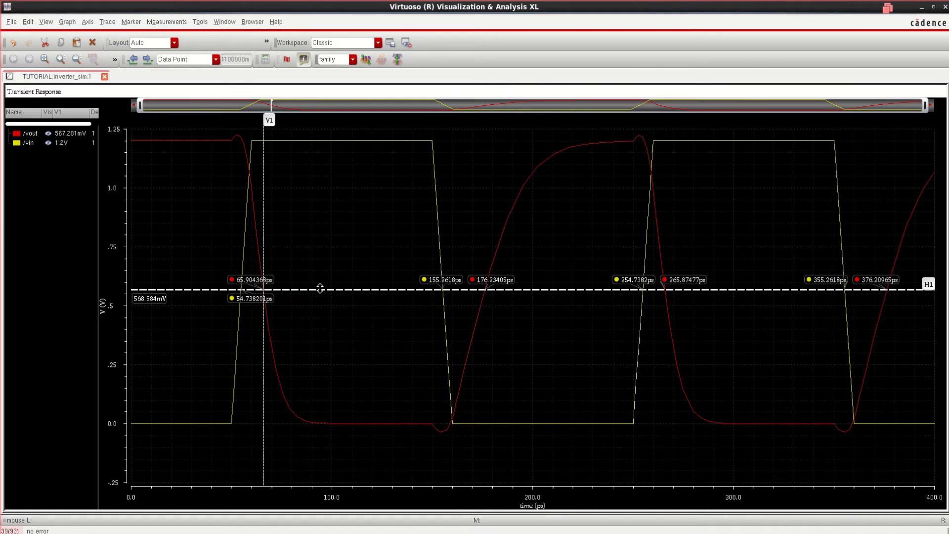
drag(320, 289, 322, 291)
mouse_move(439, 258)
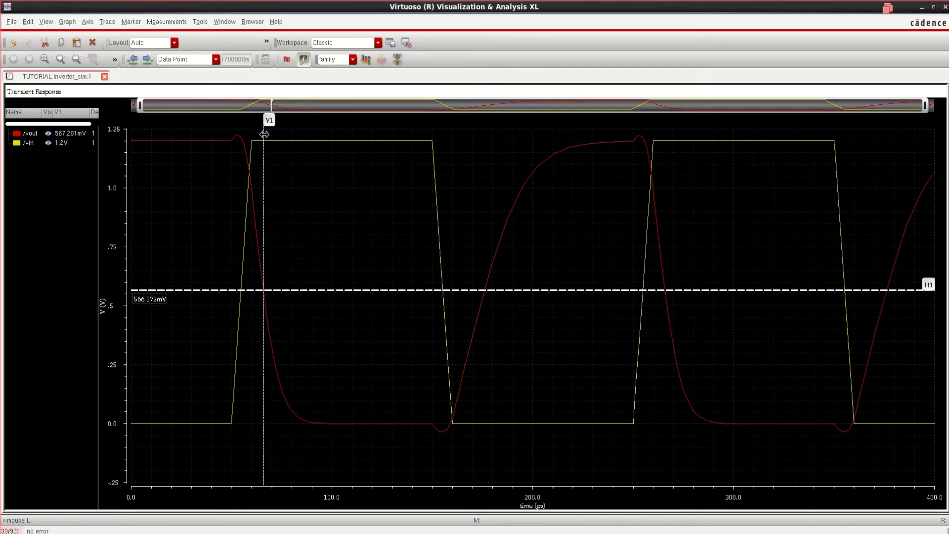
Step: Delete the vertical and horizontal markers from the transient graph
right_click(263, 135)
click(306, 206)
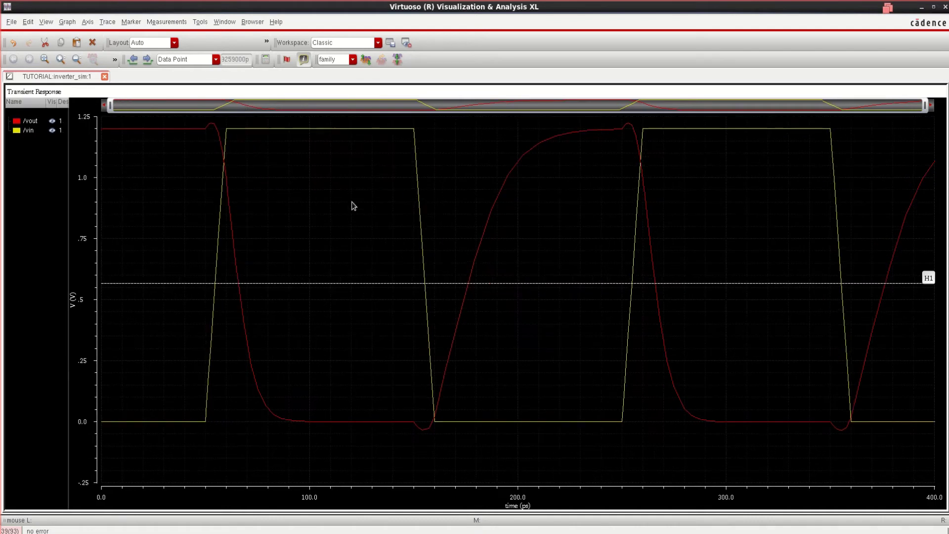
right_click(169, 284)
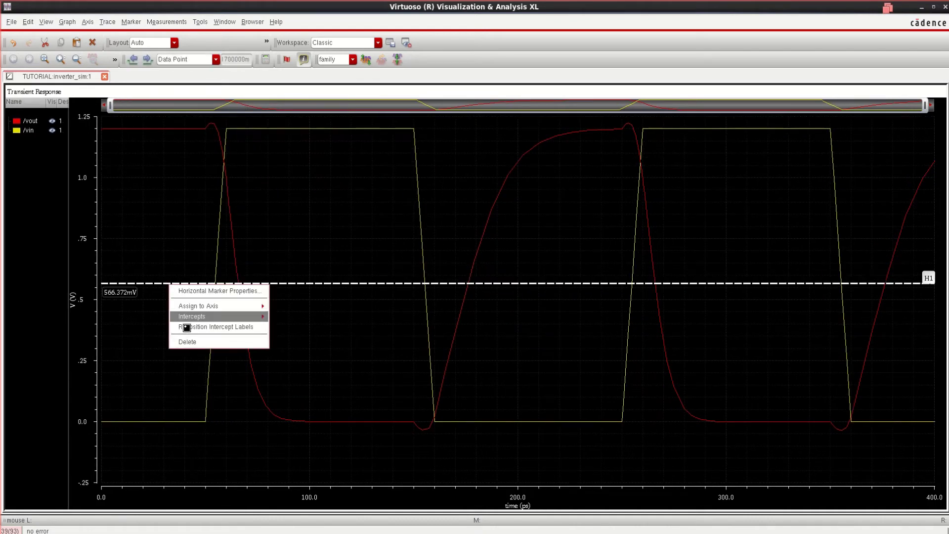
click(191, 344)
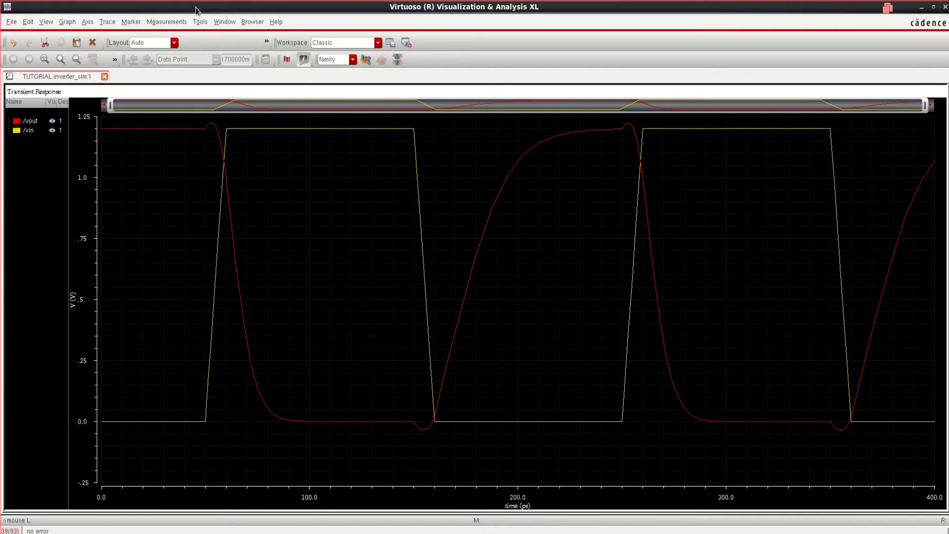
Step: Open the waveform calculator with the /vout and /vin traces selected
click(199, 22)
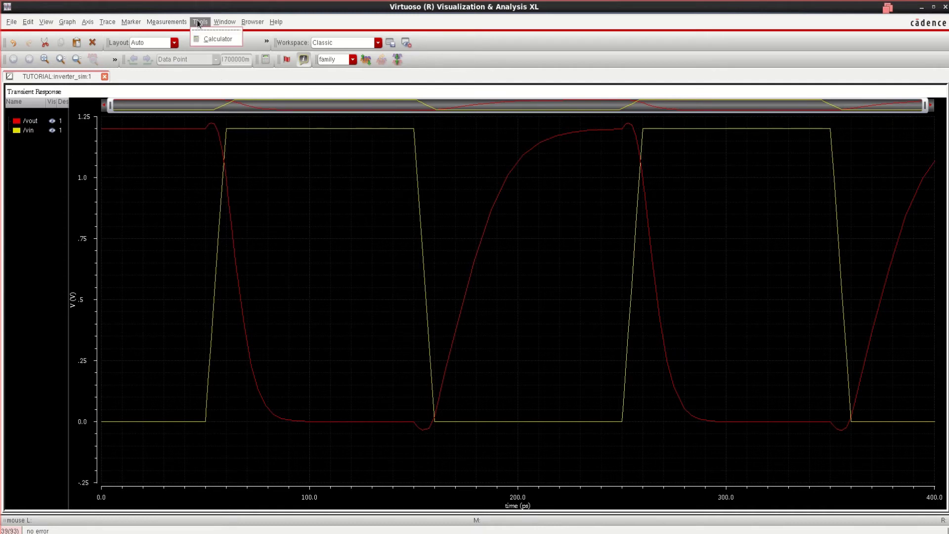
click(214, 39)
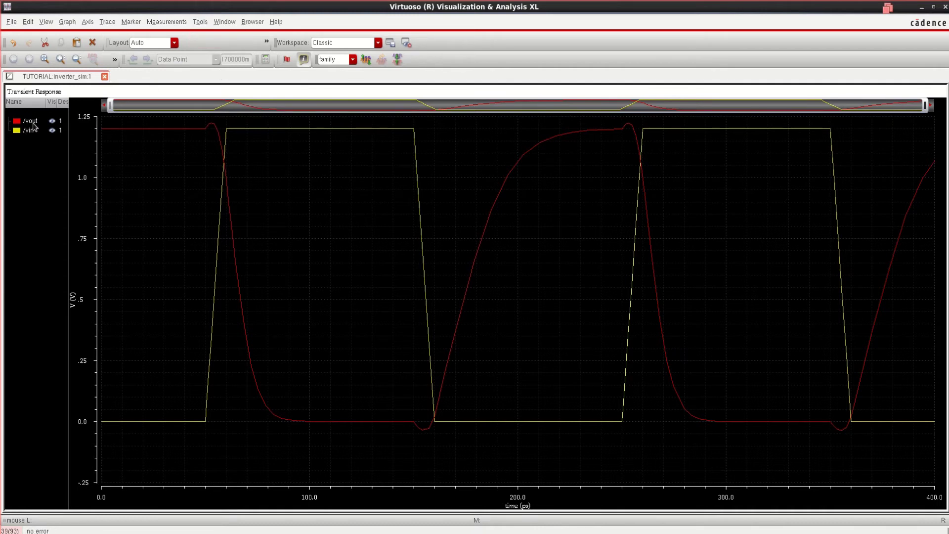
click(33, 123)
ctrl+click(25, 130)
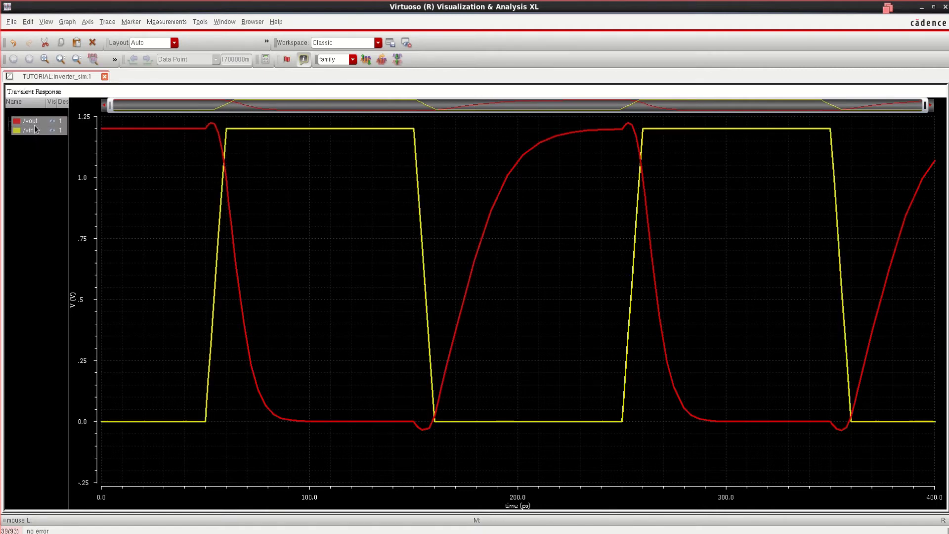
click(199, 22)
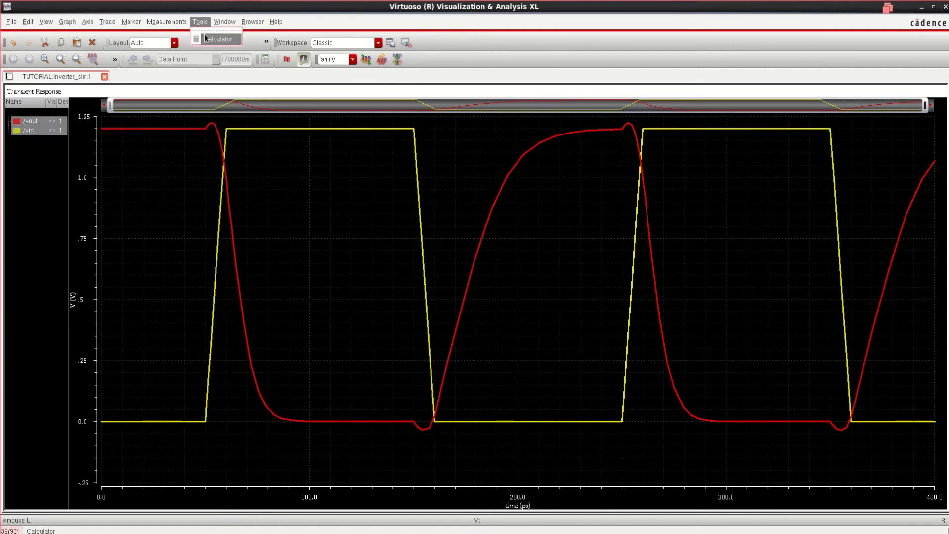
click(213, 39)
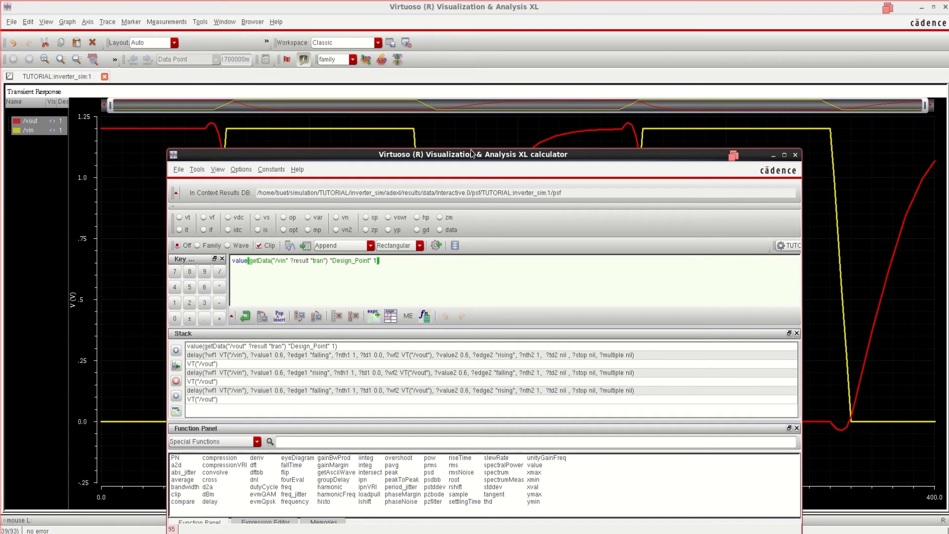
Step: Move the calculator window up, and clear its expression buffer and the whole stack
drag(465, 152, 465, 75)
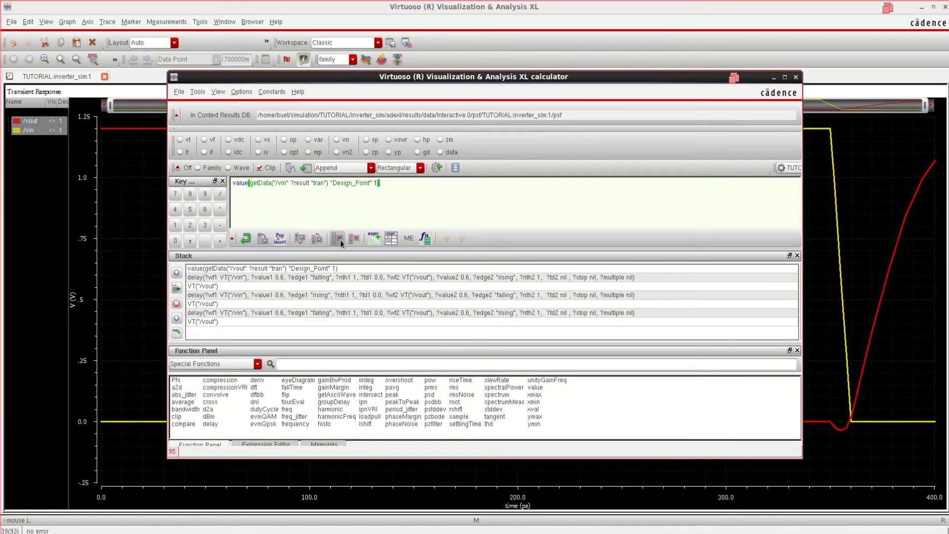
click(339, 241)
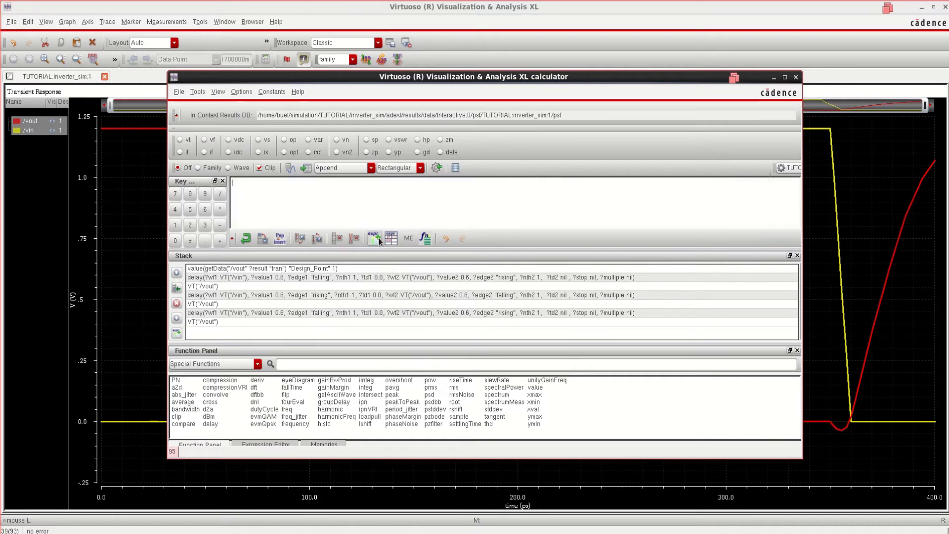
click(354, 239)
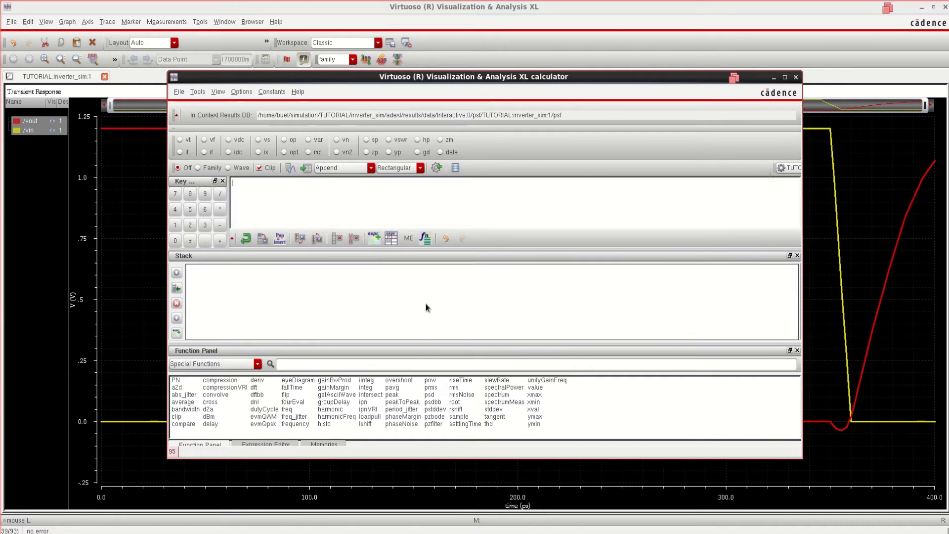
Step: Load the transient voltage expression of the vout net from the schematic and open the delay function for it
click(180, 141)
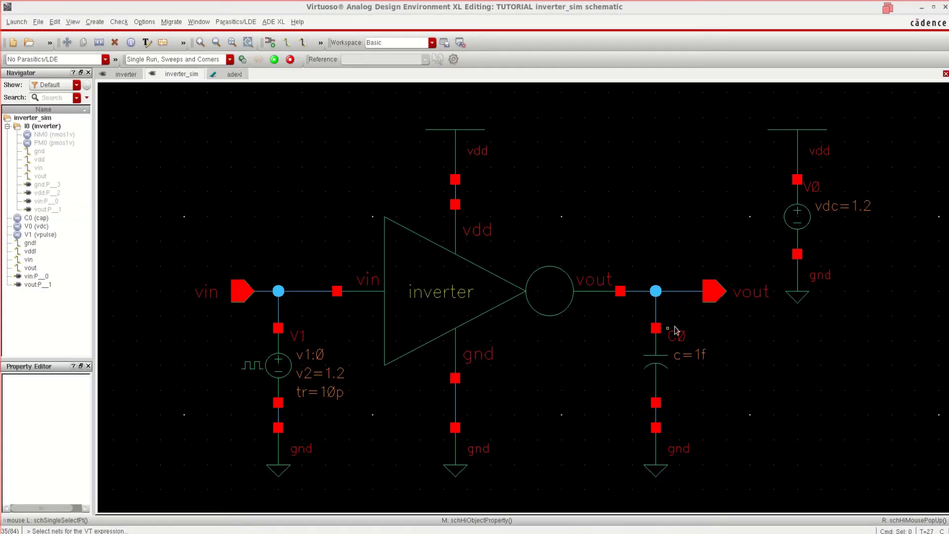
click(673, 292)
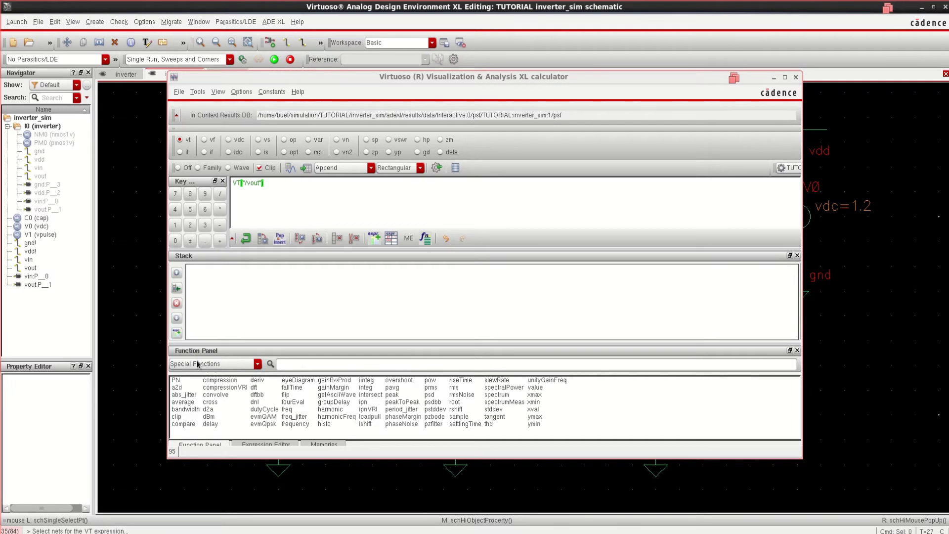
click(296, 364)
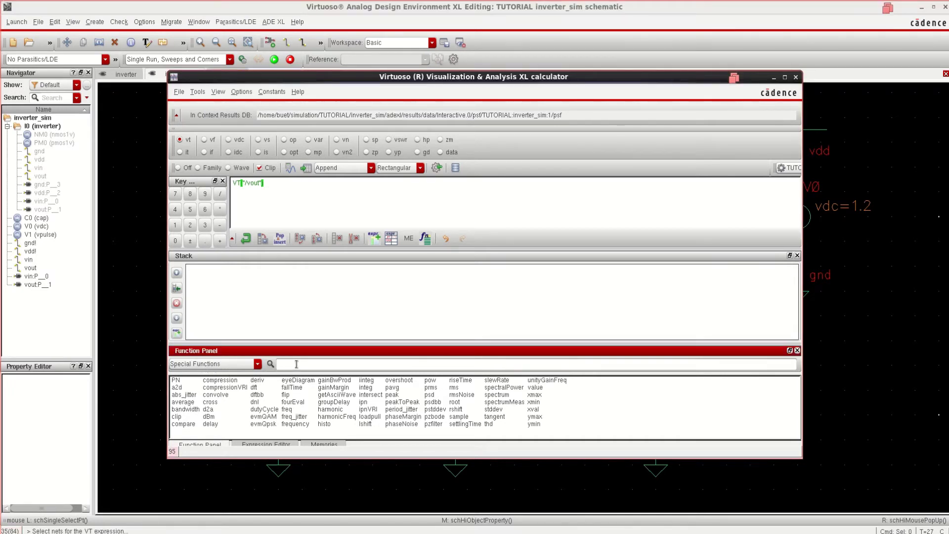
text(delay)
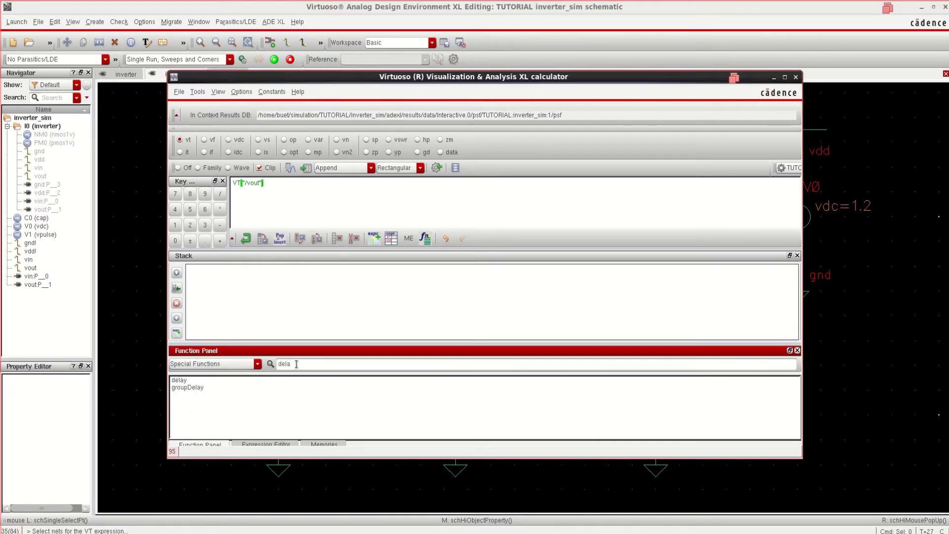
click(179, 381)
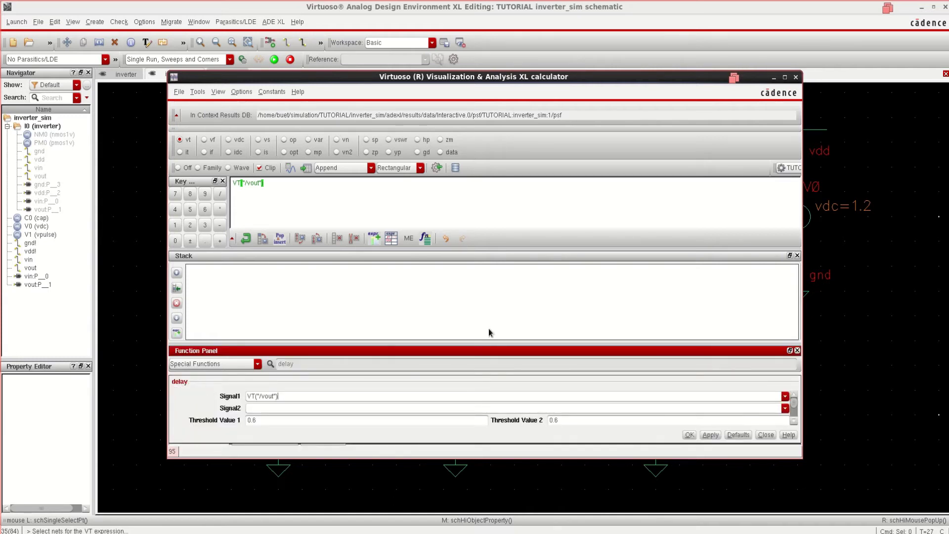
Step: Maximize the calculator, enlarge its delay function settings area, and check the vin and vout edges in the transient graph
click(785, 78)
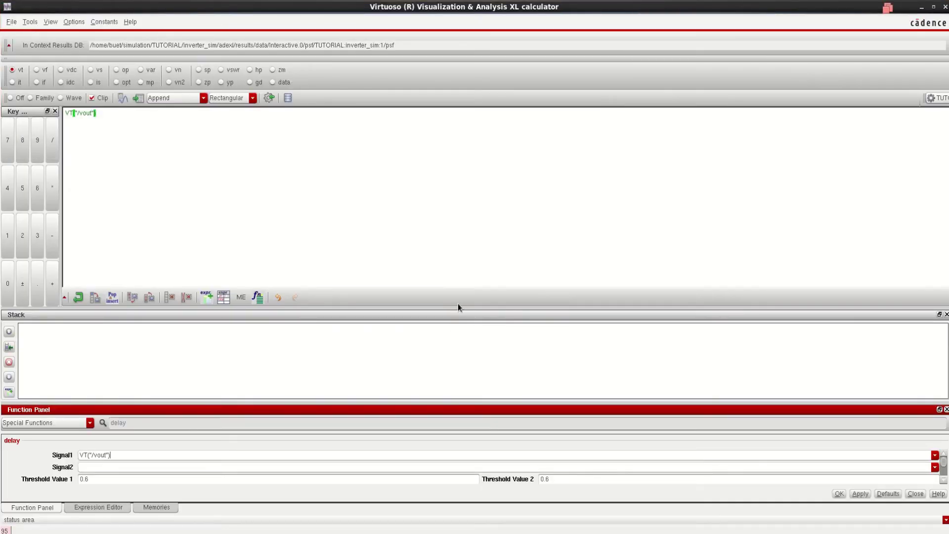
drag(457, 307, 452, 169)
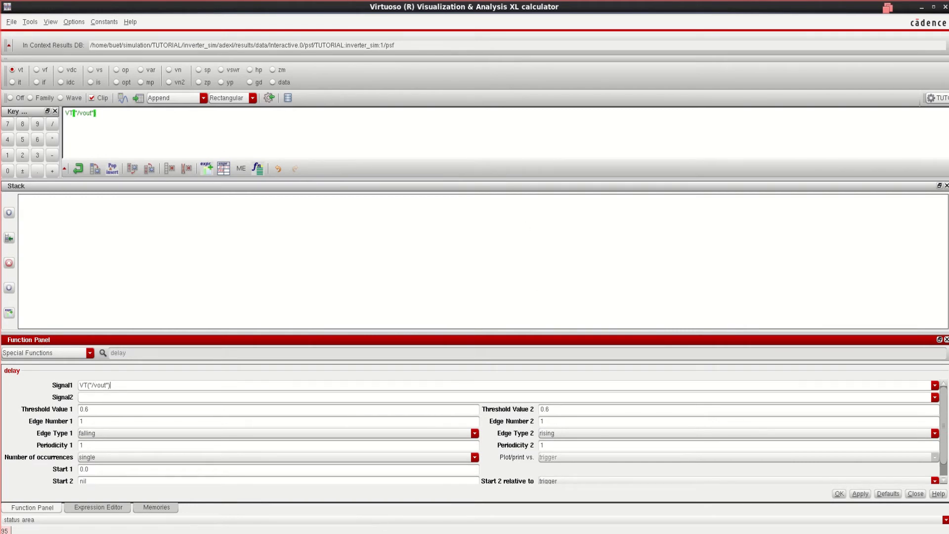
click(416, 455)
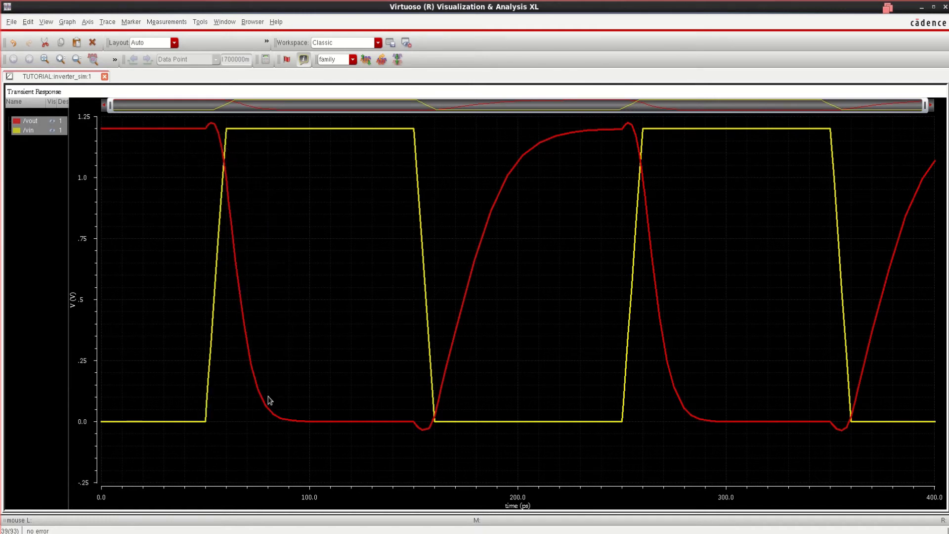
mouse_move(438, 429)
mouse_move(487, 506)
click(587, 457)
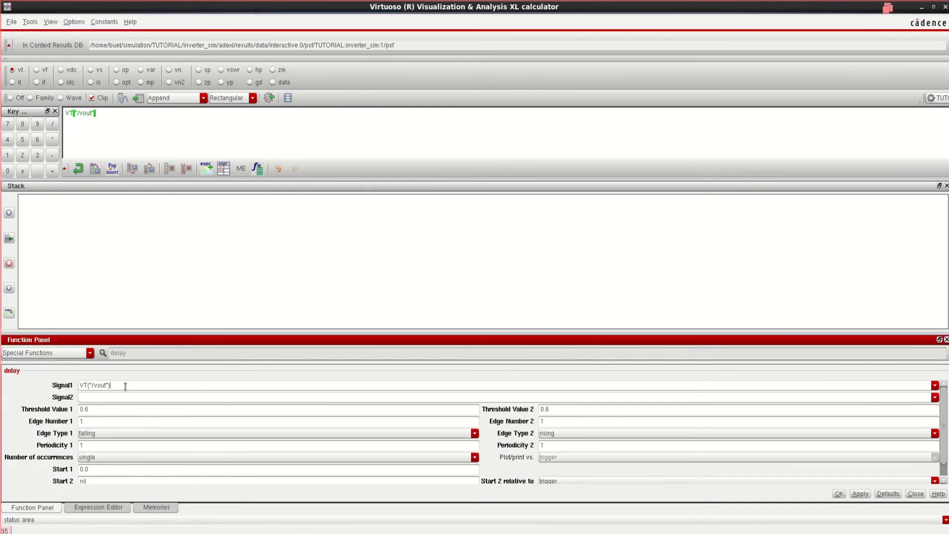
Step: Set the delay function's Signal1 to VT("/vin") and Signal2 to VT("/vout")
drag(126, 386, 76, 387)
right_click(100, 384)
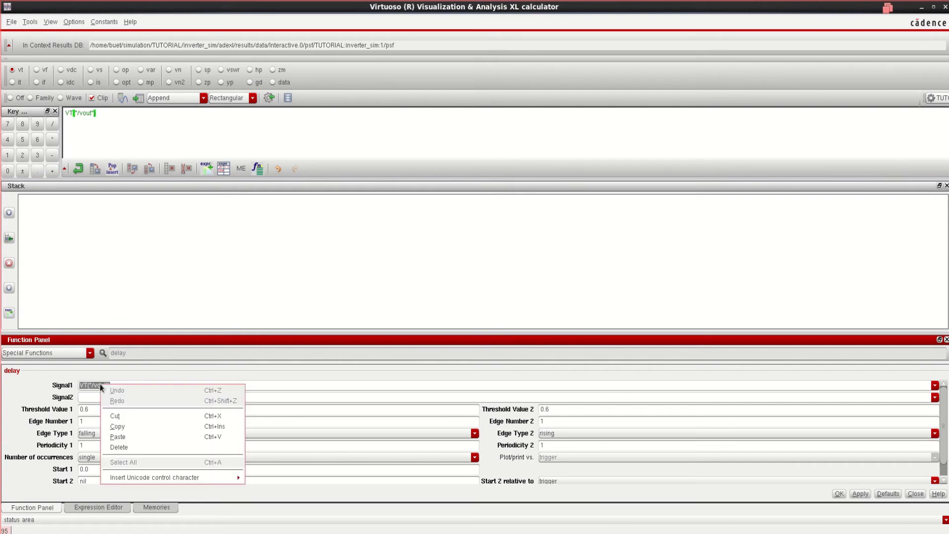
click(143, 426)
click(94, 396)
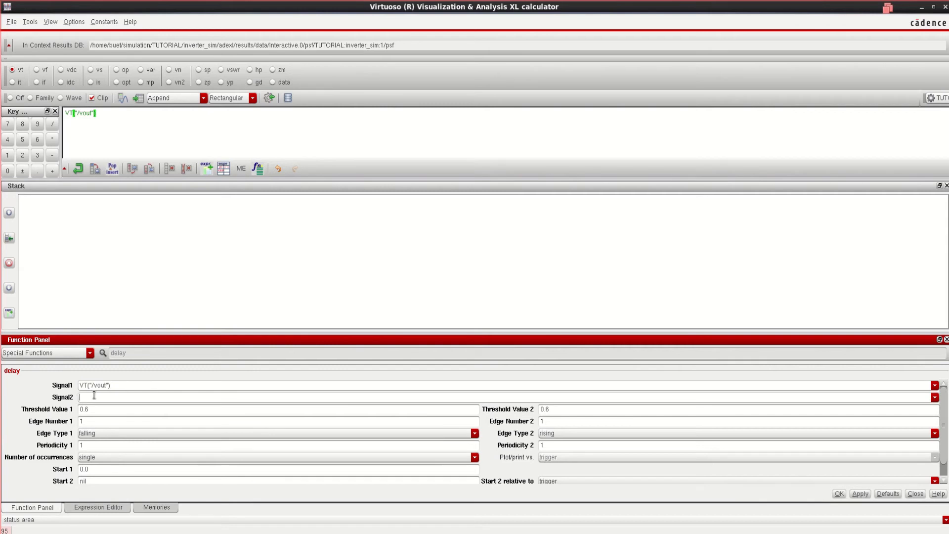
key(ctrl+v)
click(106, 384)
key(BackSpace)
key(BackSpace)
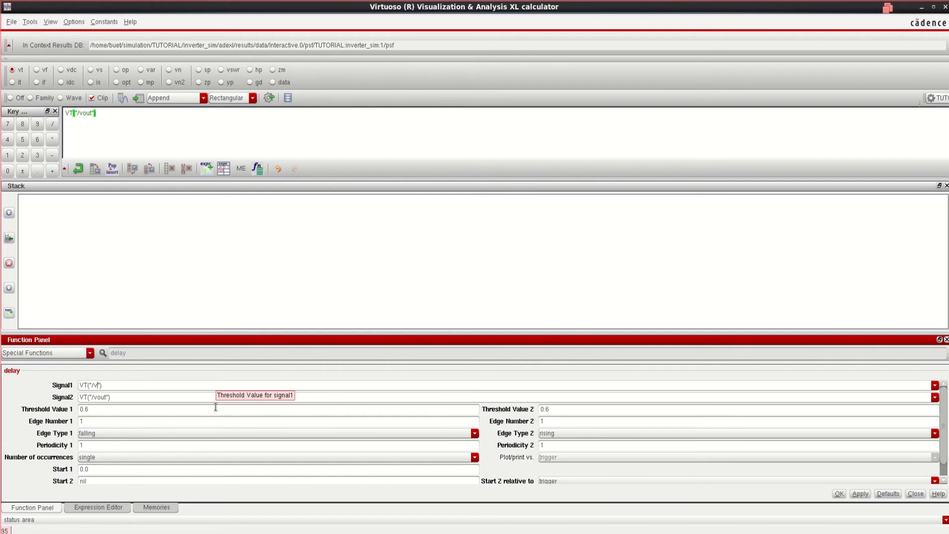
text(in)
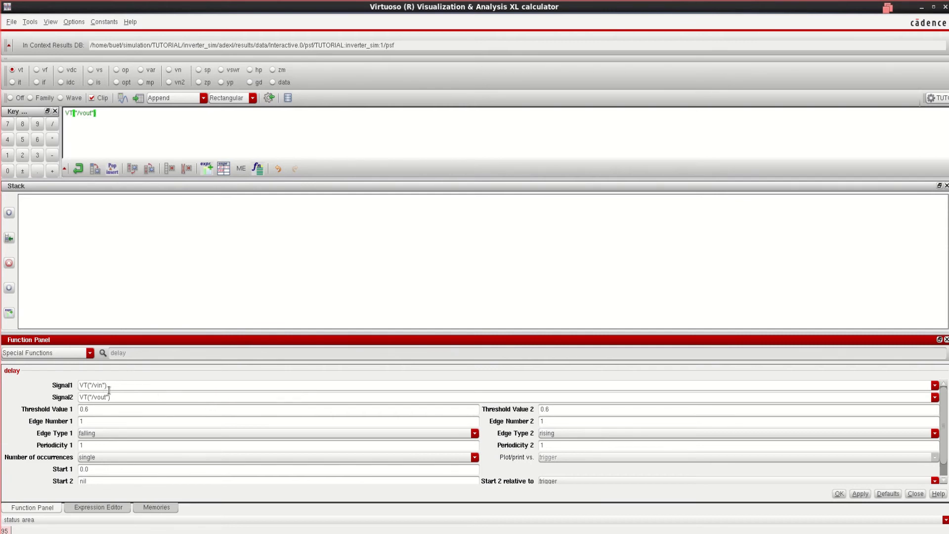
click(109, 390)
Step: Set Edge Type 1 to rising and Edge Type 2 to falling, and build the delay expression in the buffer
drag(558, 410, 536, 409)
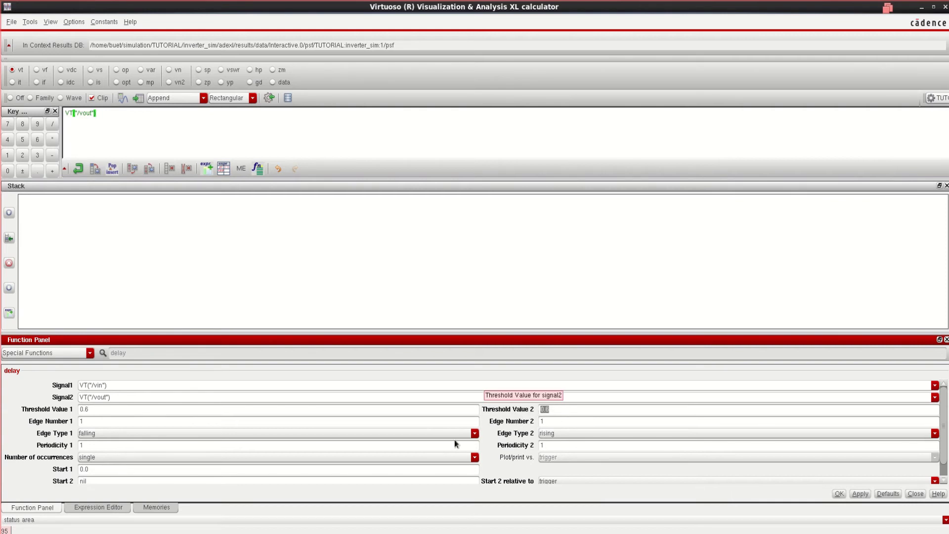
click(144, 434)
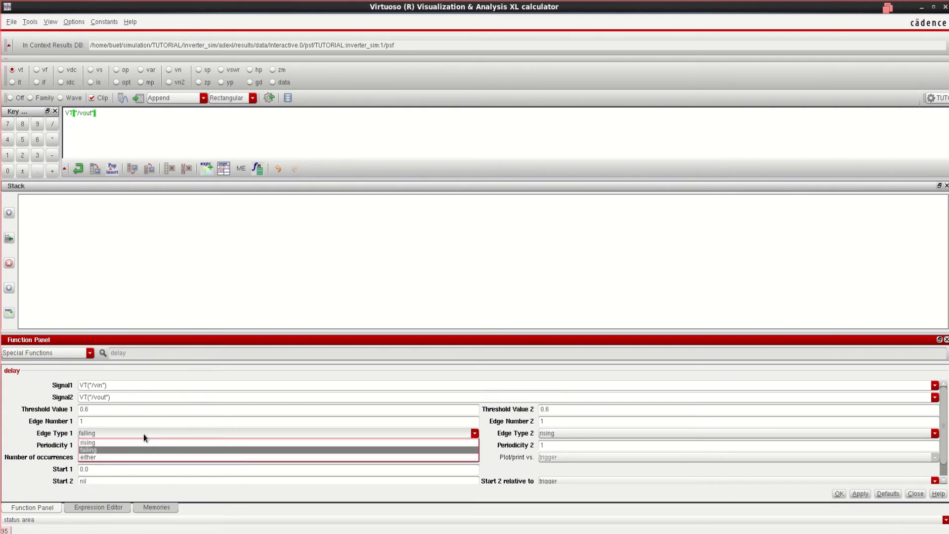
click(127, 442)
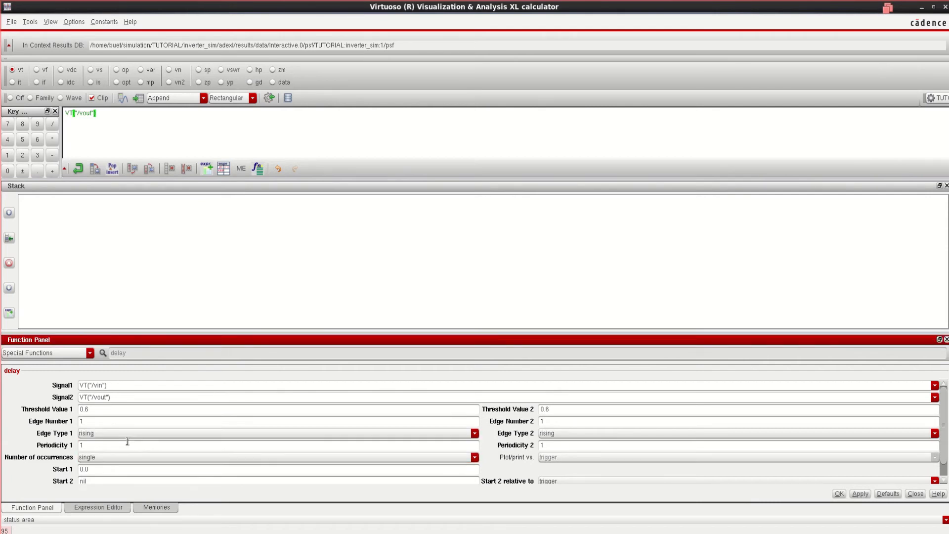
click(564, 434)
click(562, 450)
click(839, 494)
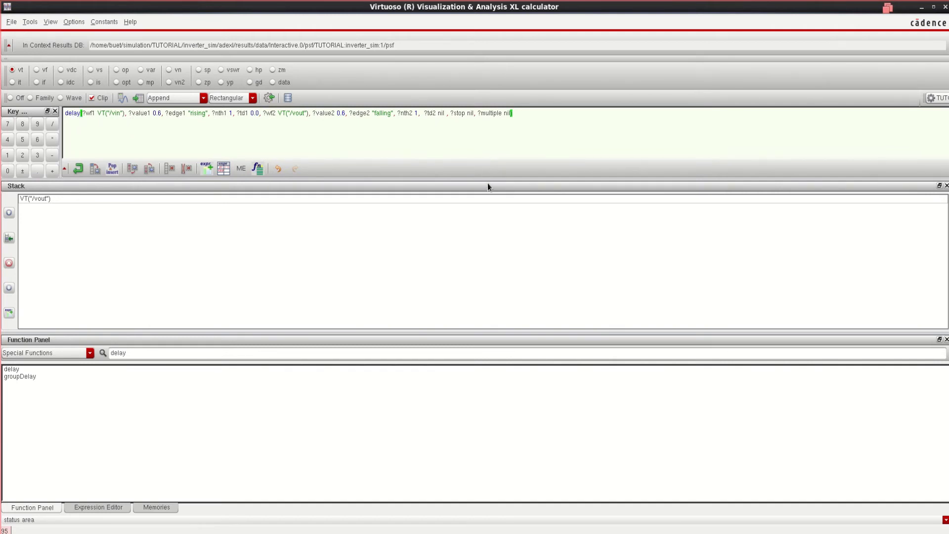
Step: Send the vin-to-vout delay expression to the ADE XL outputs and check its row in the Outputs Setup list
drag(487, 179, 488, 237)
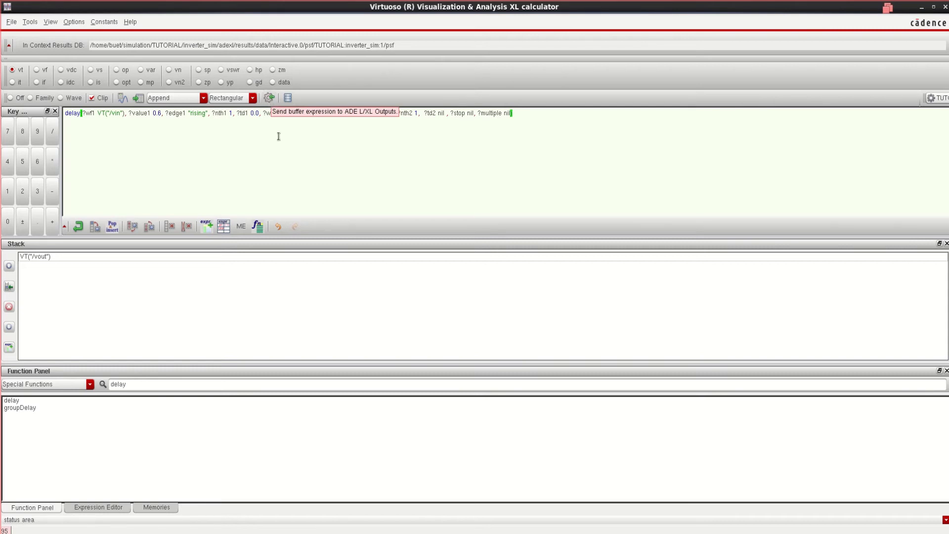
click(268, 100)
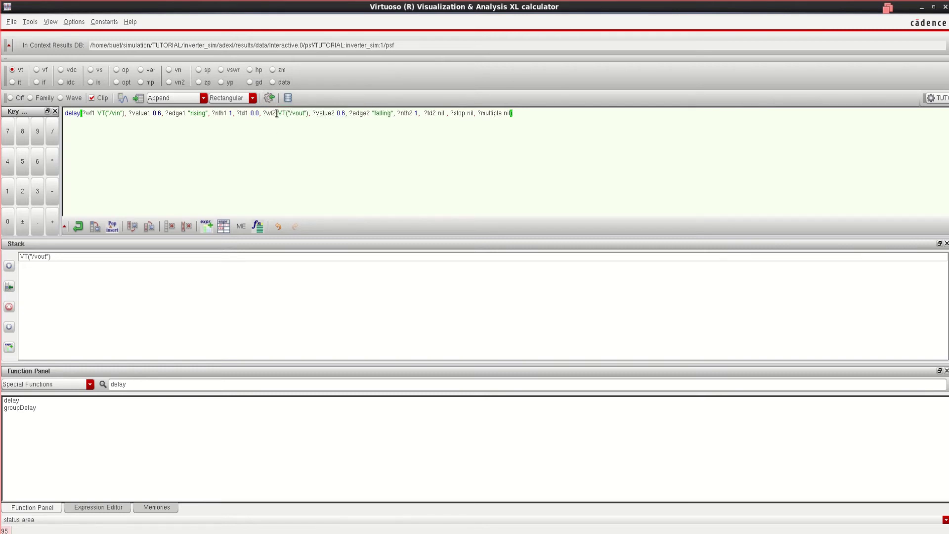
click(922, 7)
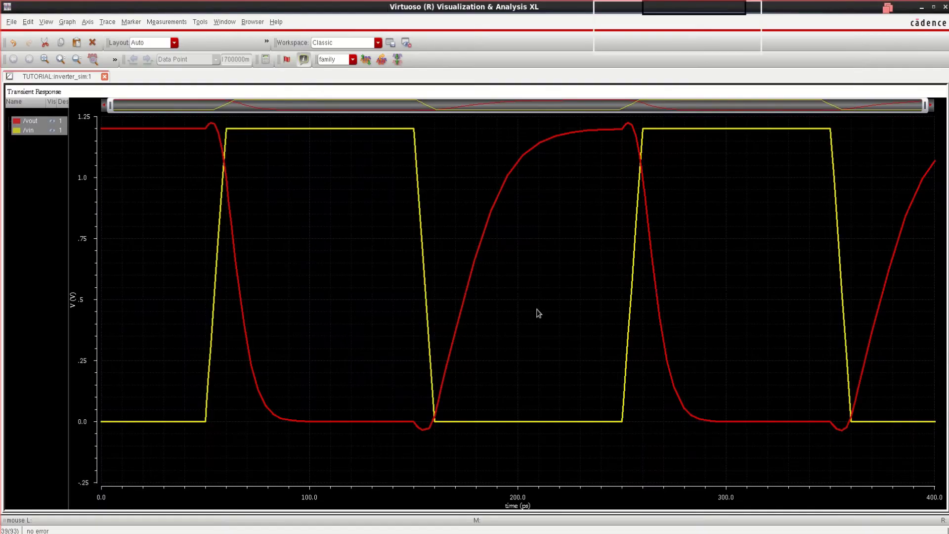
click(922, 7)
click(234, 75)
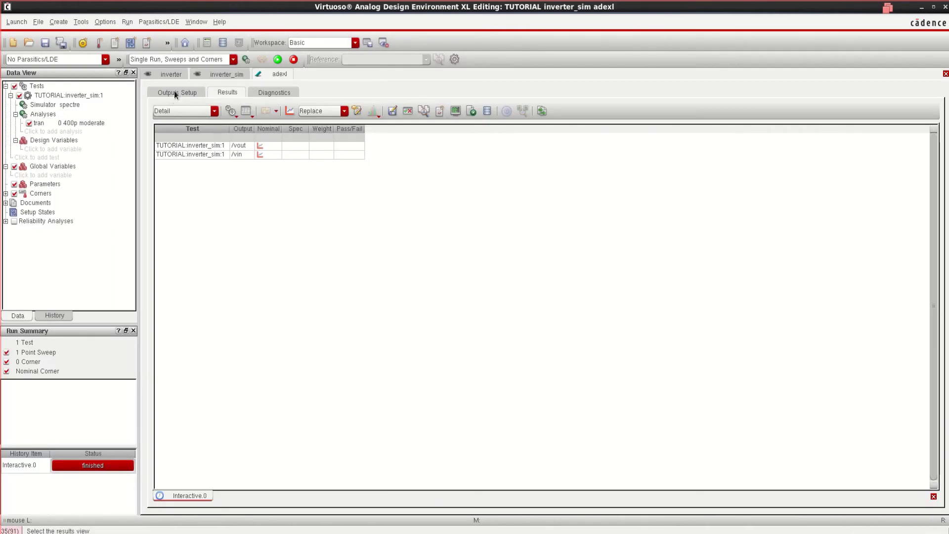
click(174, 93)
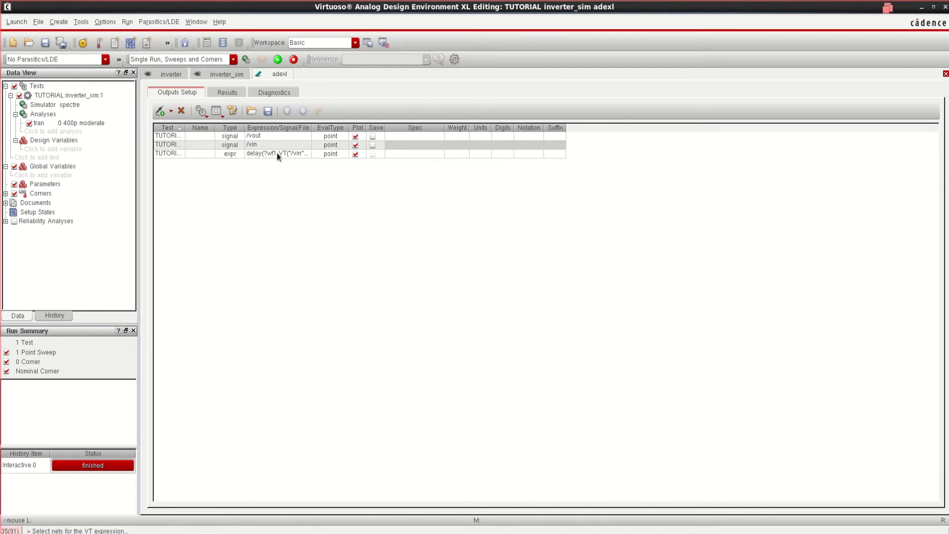
click(195, 156)
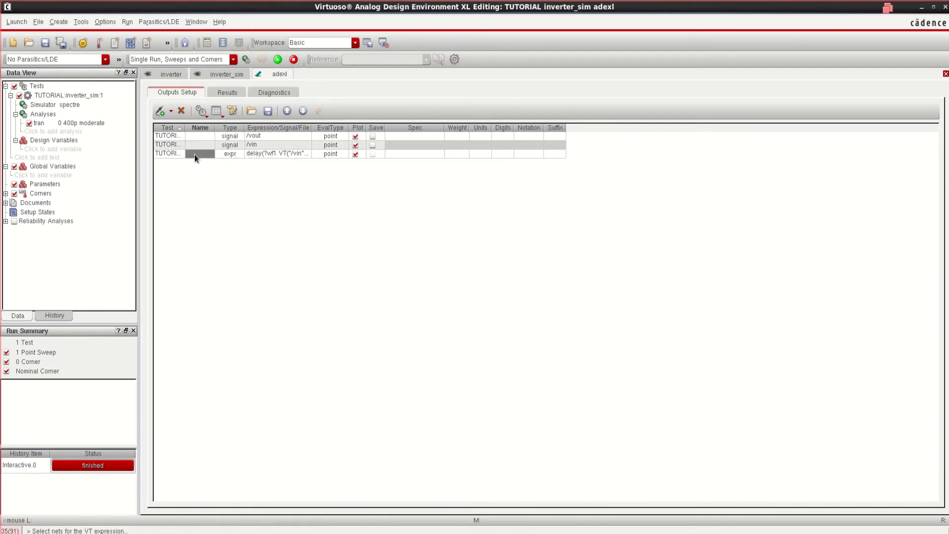
click(213, 186)
Step: Return to the calculator, evaluate and plot the delay expression, and put the graph window away
mouse_move(316, 533)
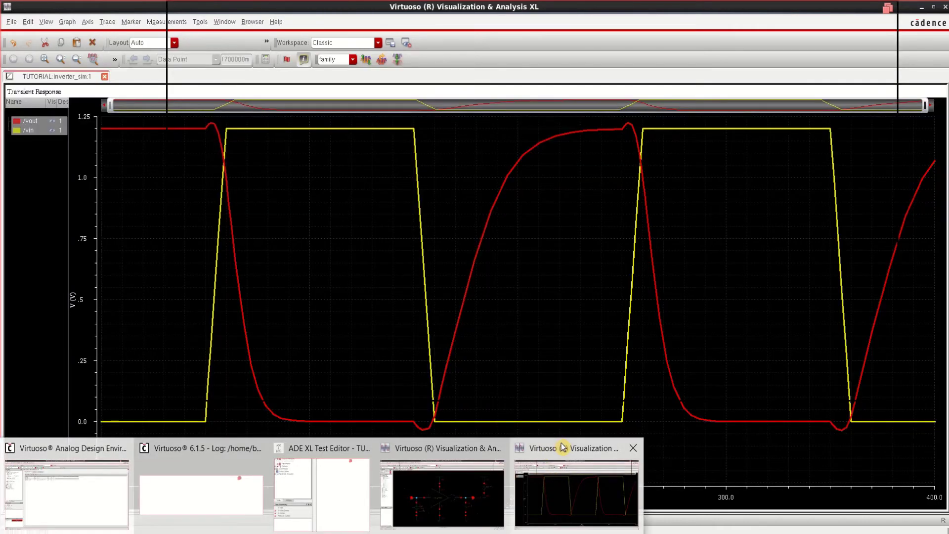
click(562, 447)
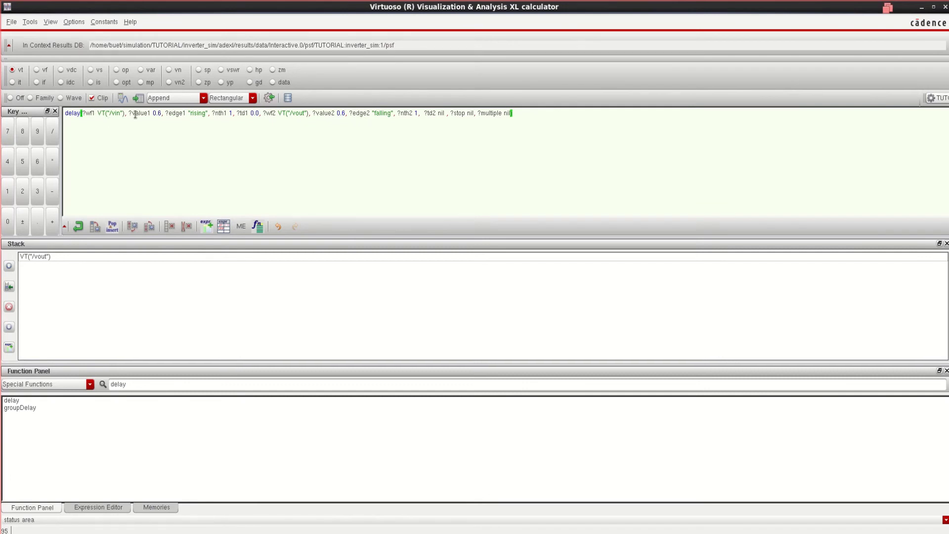
click(123, 99)
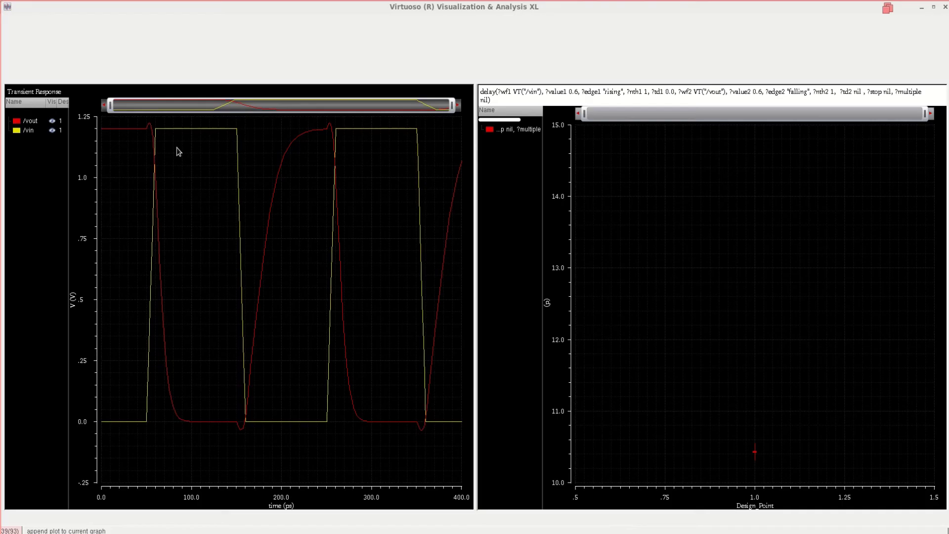
click(921, 7)
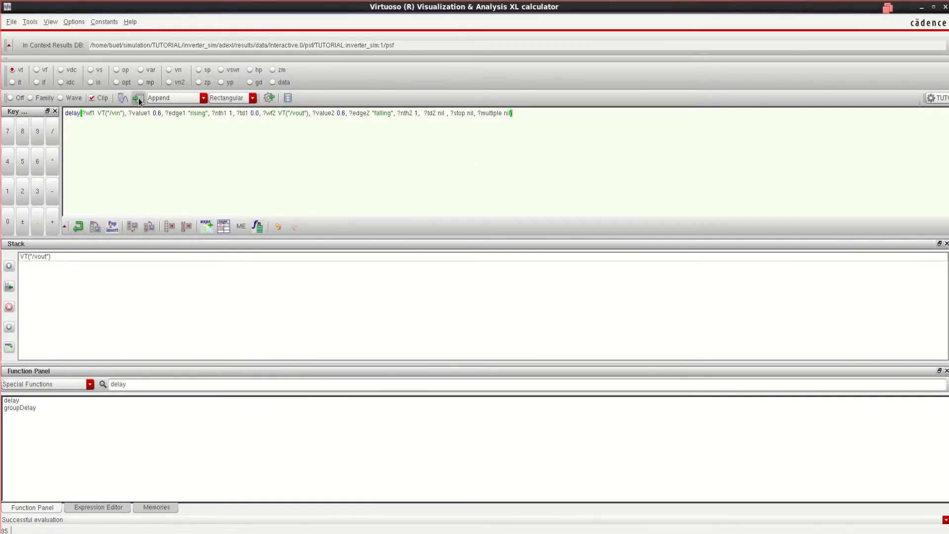
Step: Show the delay expression's value in a results table, read it, and close the table
click(138, 98)
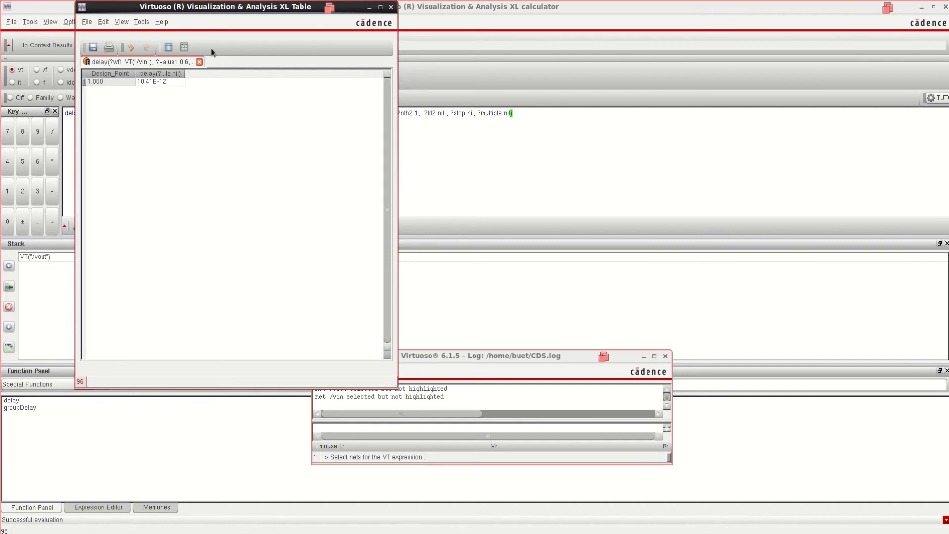
drag(224, 9, 333, 76)
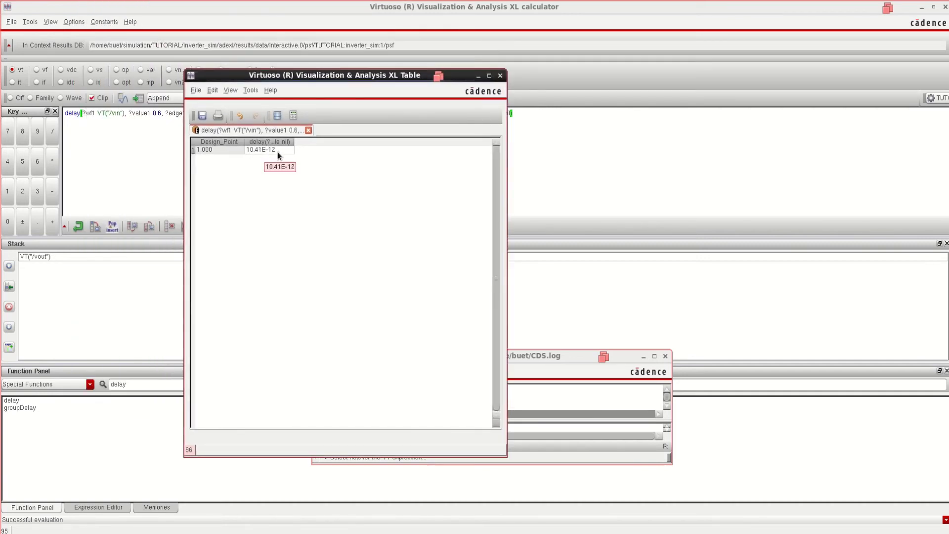
click(501, 76)
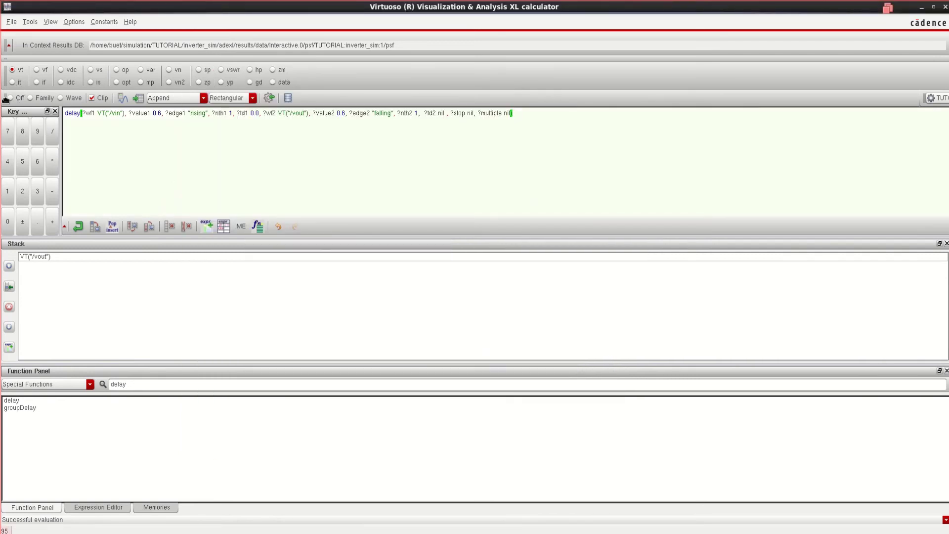
Step: Load the vout net's transient voltage from the schematic again, copy its expression, and reopen the delay function
click(11, 70)
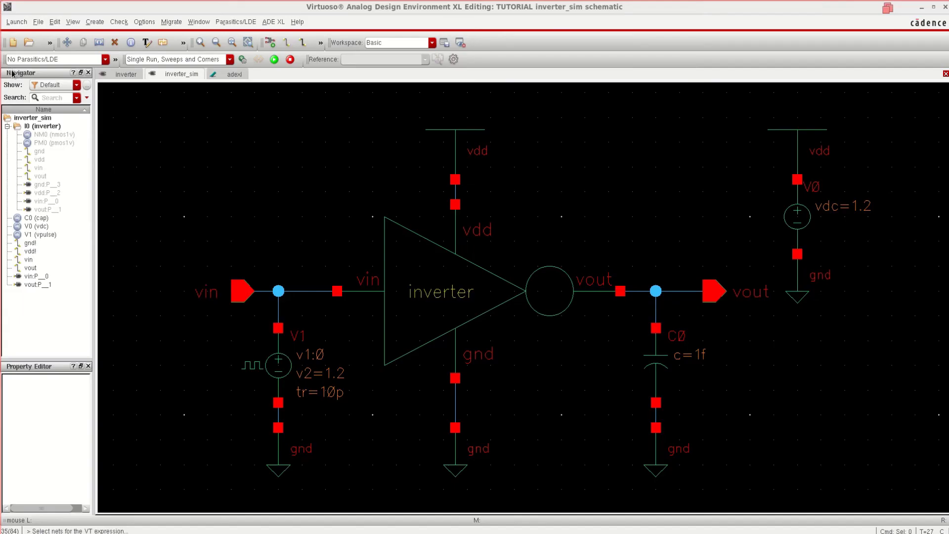
click(679, 293)
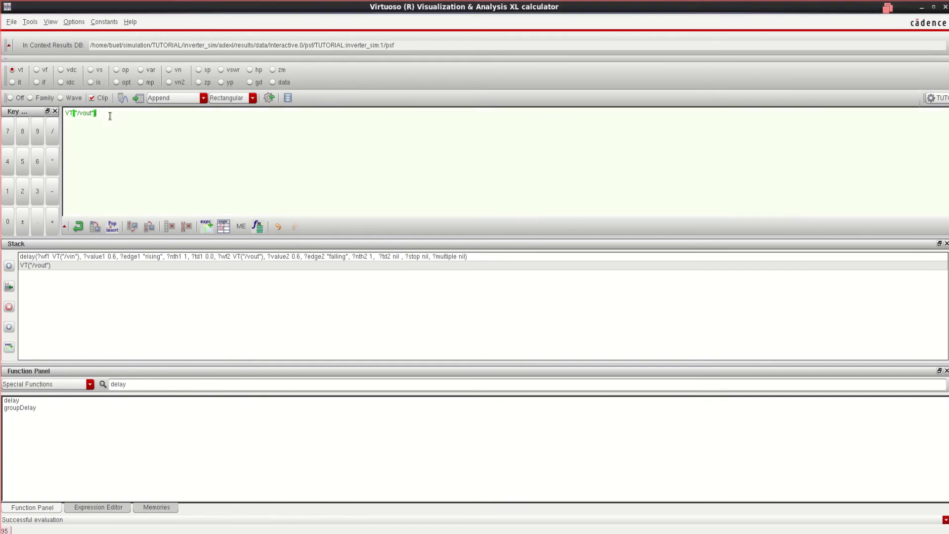
drag(111, 115, 65, 113)
key(ctrl+c)
right_click(81, 115)
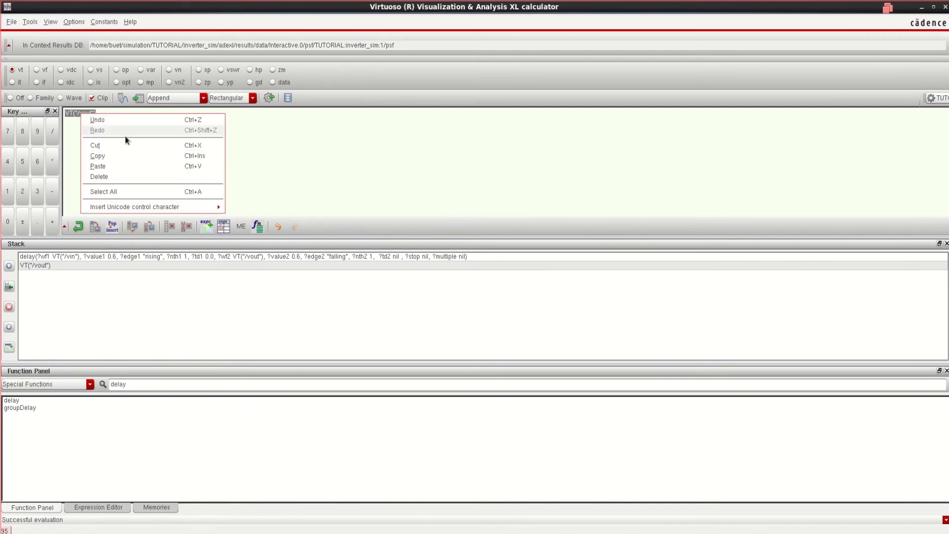
click(114, 155)
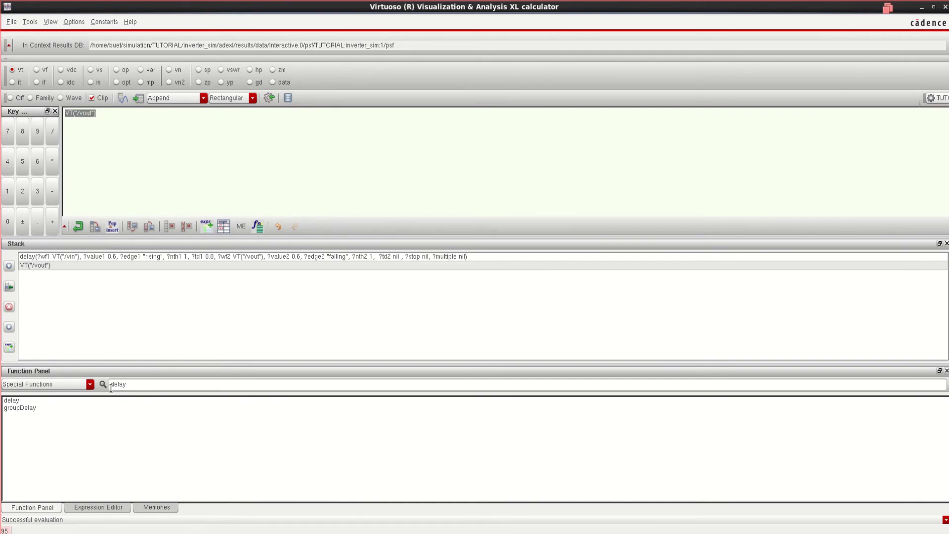
click(5, 401)
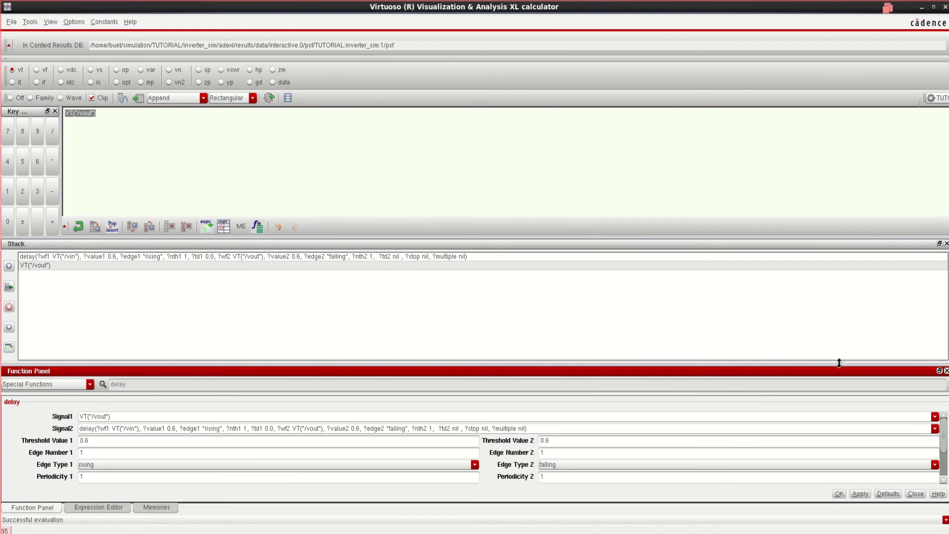
Step: Set the delay function's Signal1 to VT("/vin") and Signal2 to VT("/vout")
drag(839, 363, 802, 238)
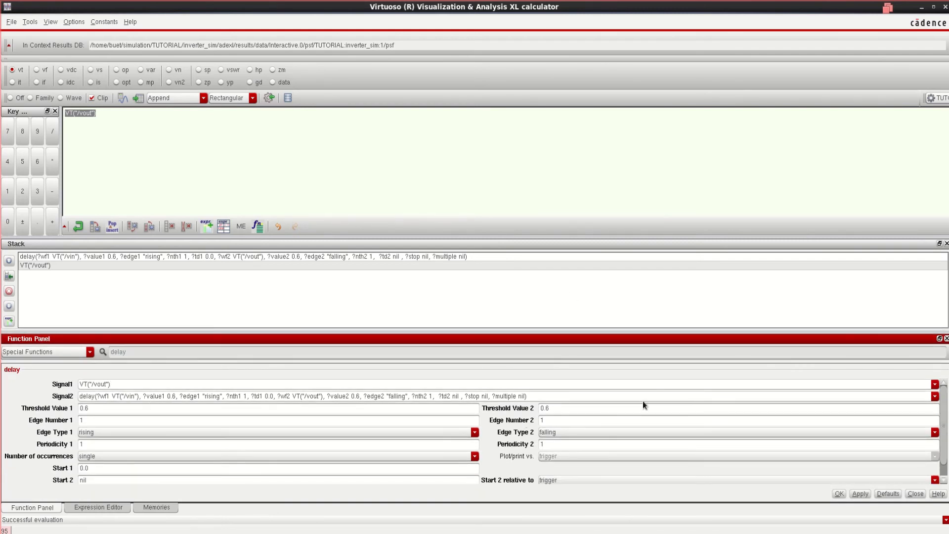
drag(585, 398, 57, 404)
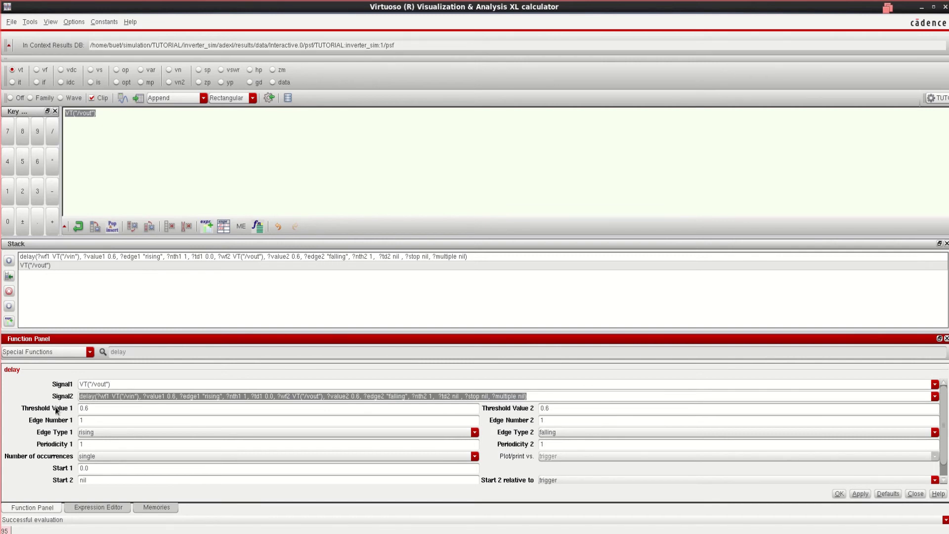
key(ctrl+v)
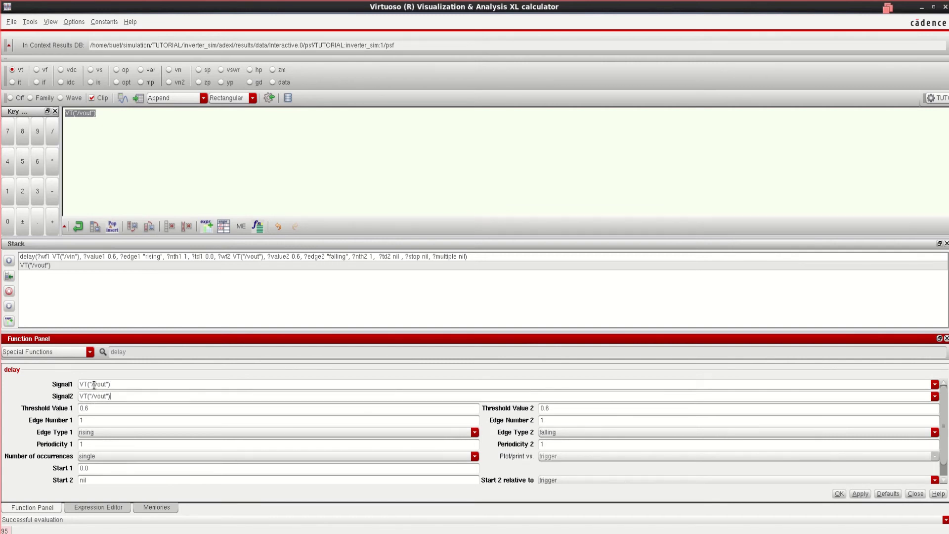
key(BackSpace)
key(BackSpace)
key(BackSpace)
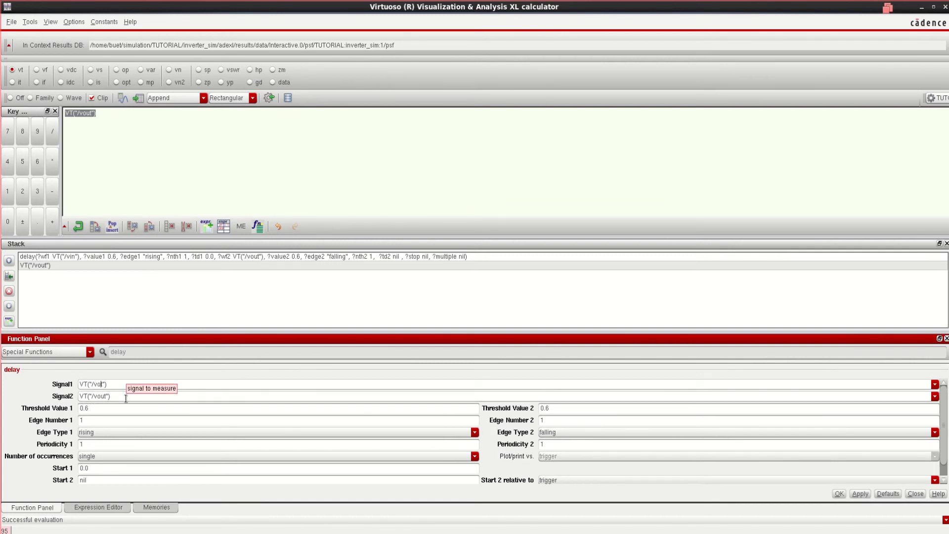
text(i)
key(BackSpace)
text(in)
Step: Set Edge Type 1 to falling and Edge Type 2 to rising, and build the delay expression
click(102, 433)
click(100, 450)
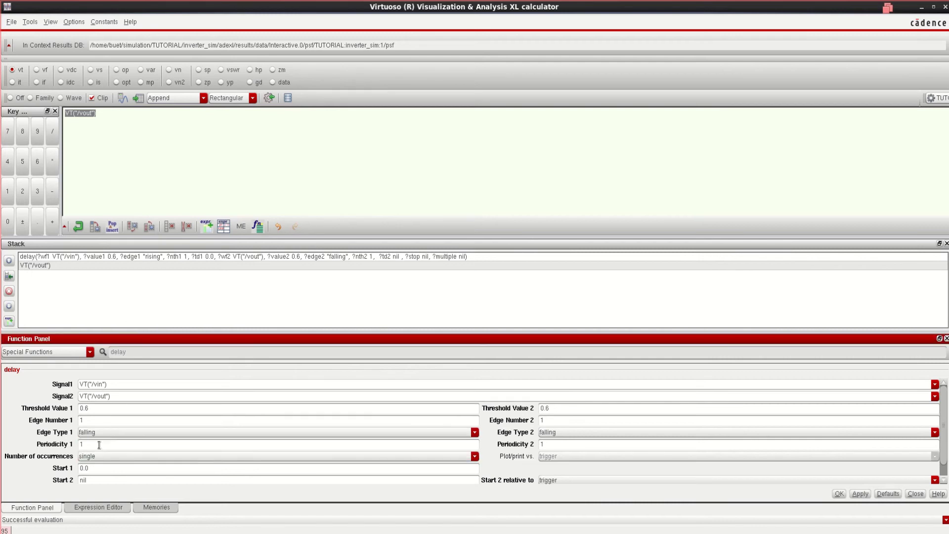
click(569, 433)
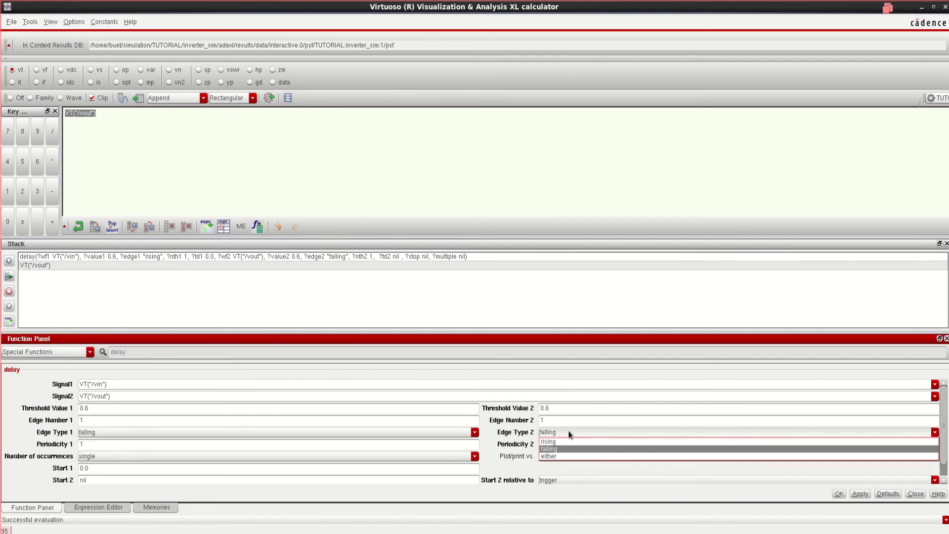
click(566, 443)
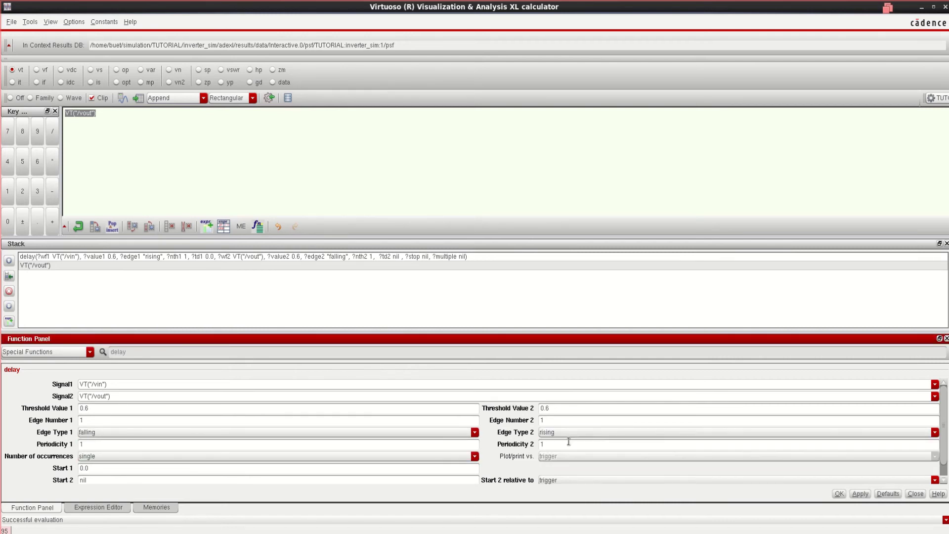
click(840, 494)
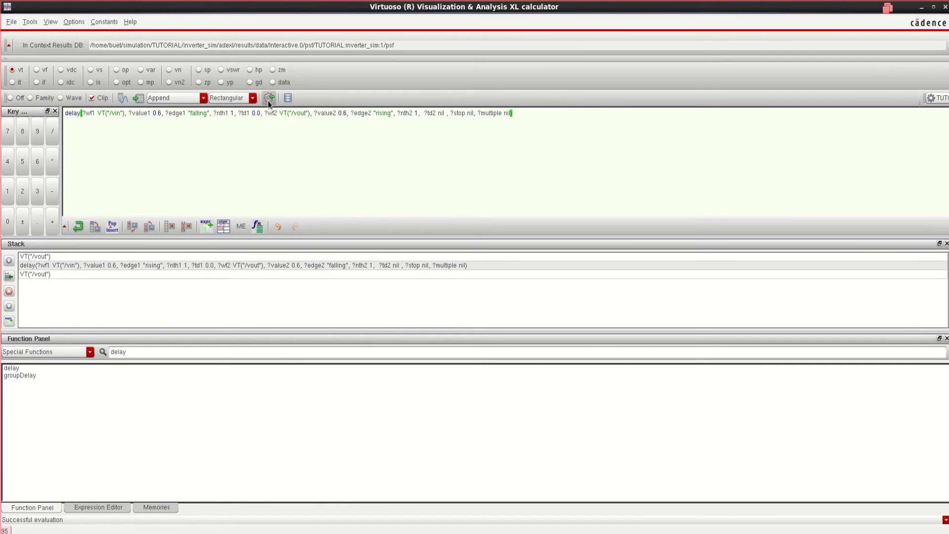
Step: Plot the falling-to-rising delay expression, put the graph window away, and read its value in a results table before closing the table
click(121, 99)
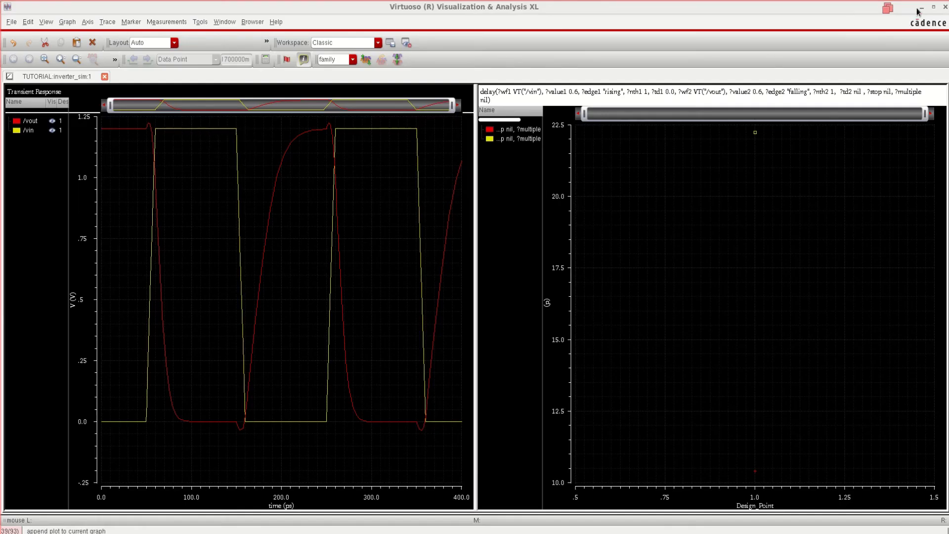
click(921, 9)
click(138, 98)
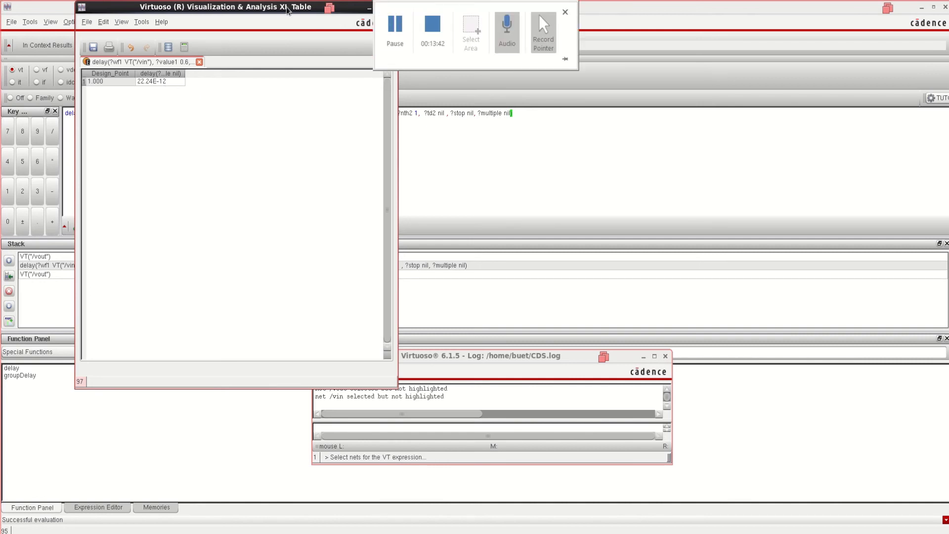
click(390, 7)
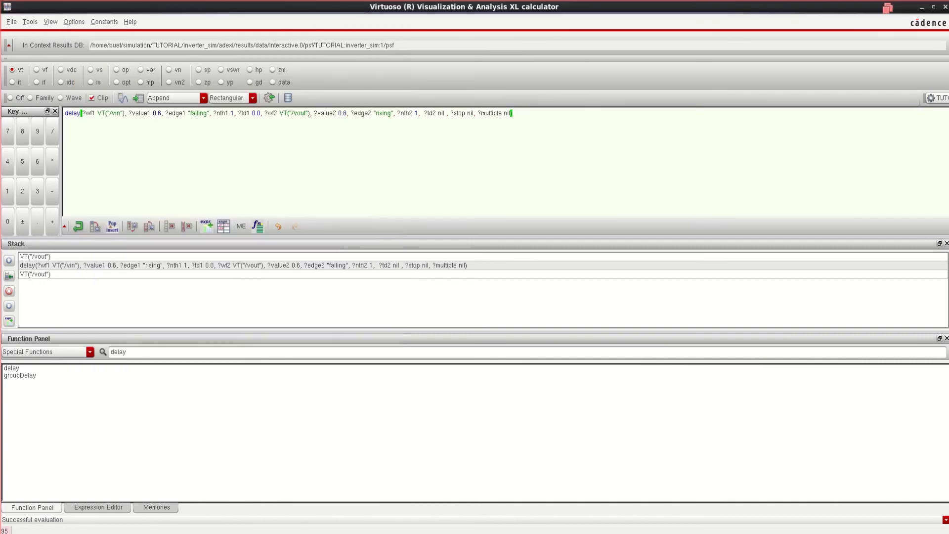
Step: Return to the adexl view and name the second delay expression output tpdr
click(920, 8)
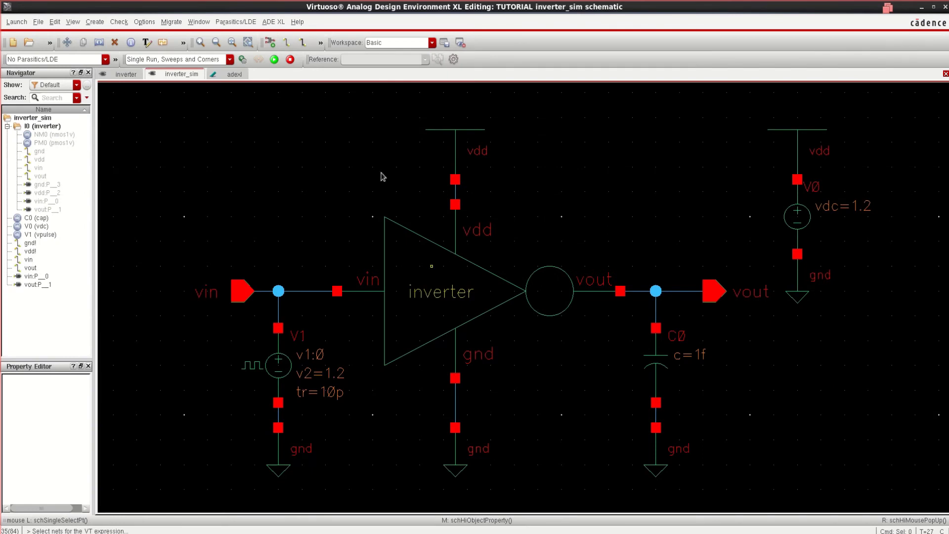
click(234, 74)
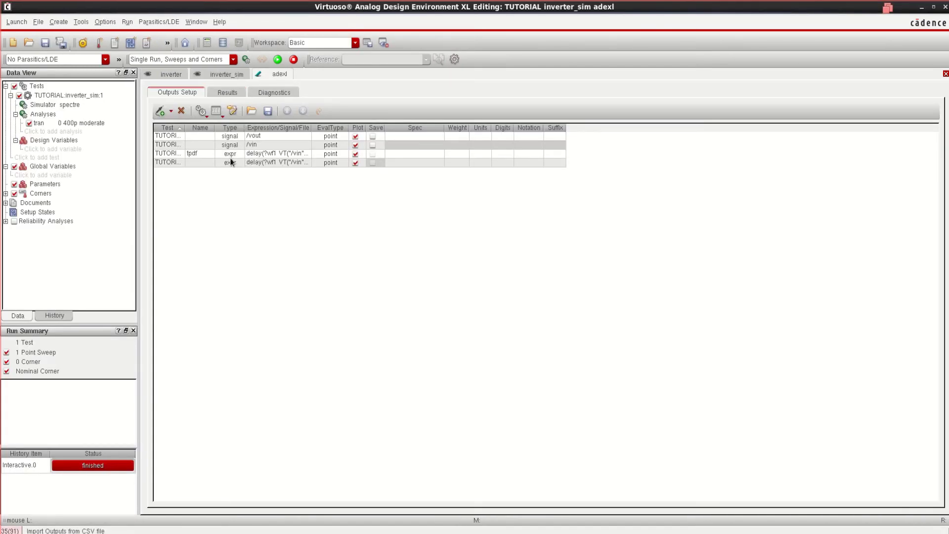
double_click(200, 160)
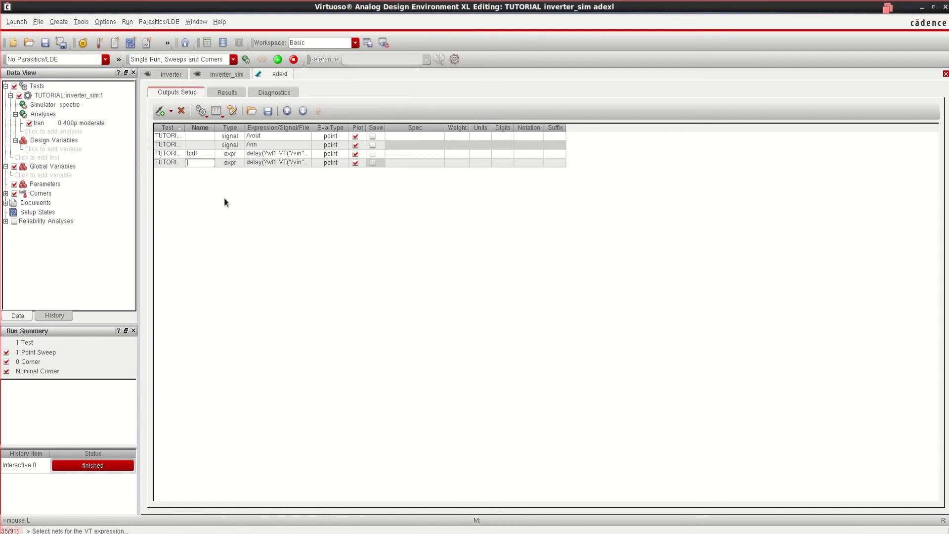
text(to)
text(dr)
click(247, 230)
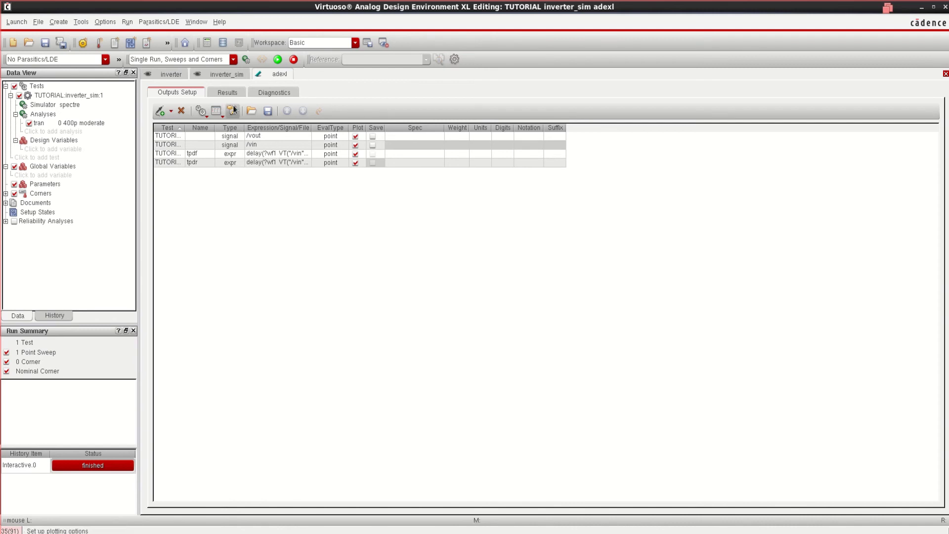
Step: Re-evaluate the Interactive.0 results with the current outputs setup and read the tpdf and tpdr values
click(231, 91)
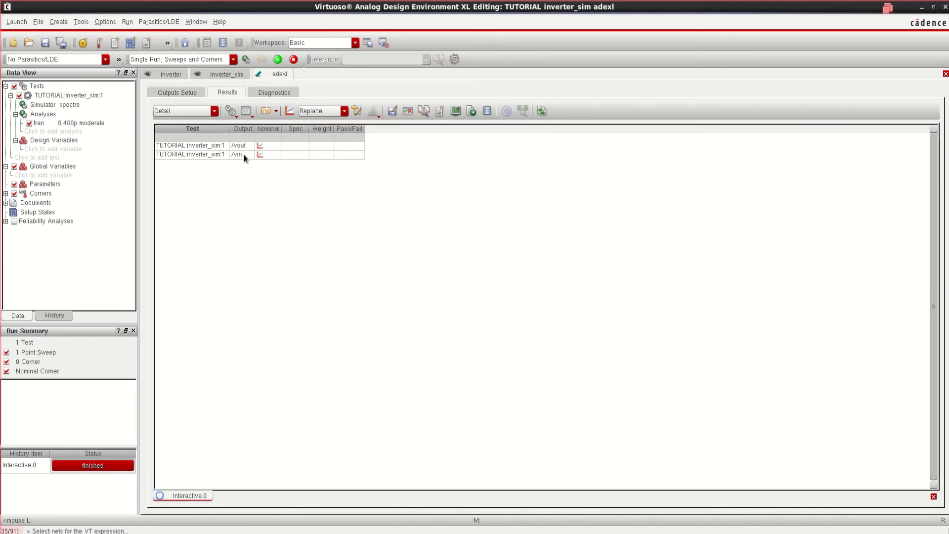
click(266, 112)
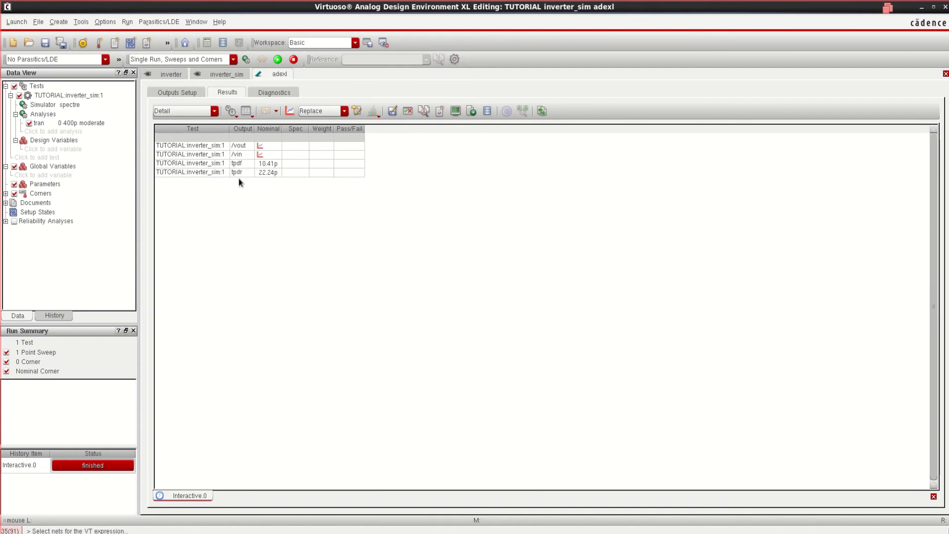
mouse_move(270, 169)
Step: Add a new expression row to the outputs setup and name it tpd
click(181, 93)
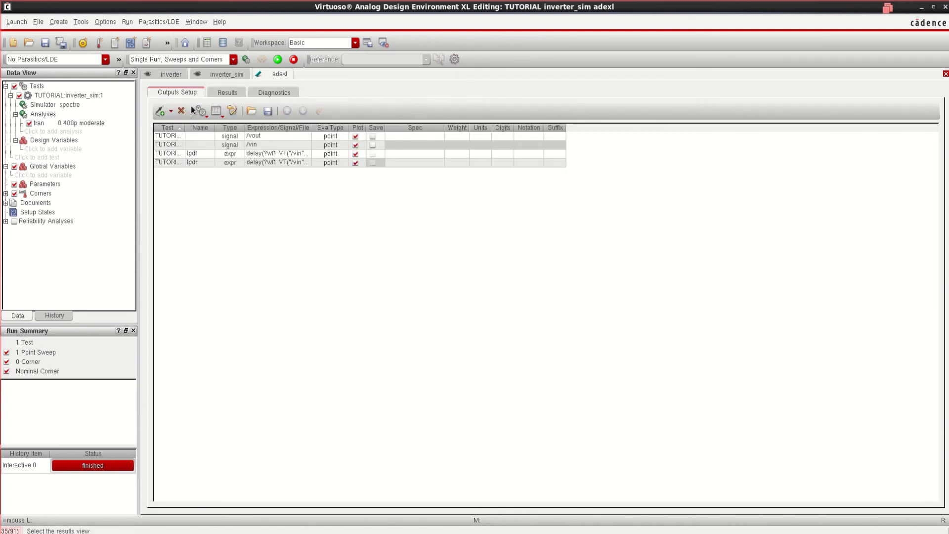
right_click(235, 188)
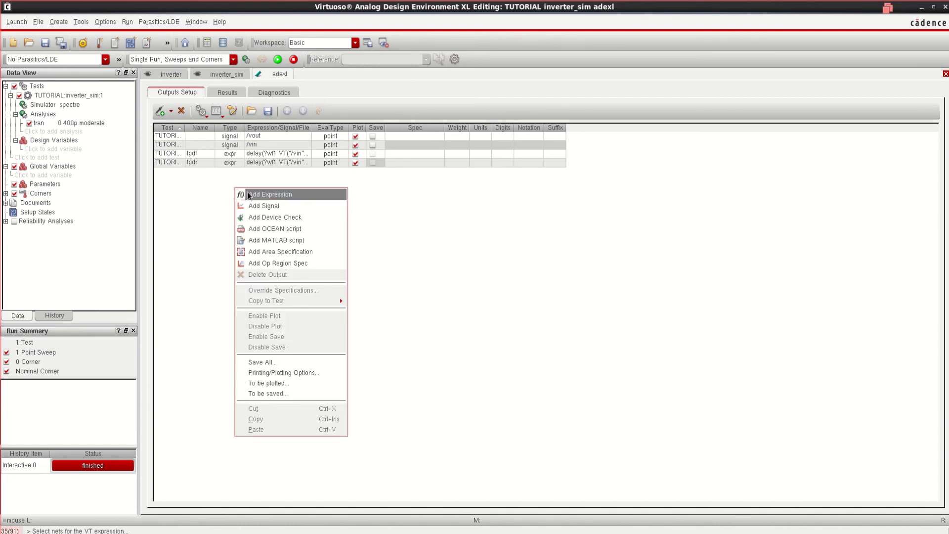
click(467, 227)
right_click(291, 202)
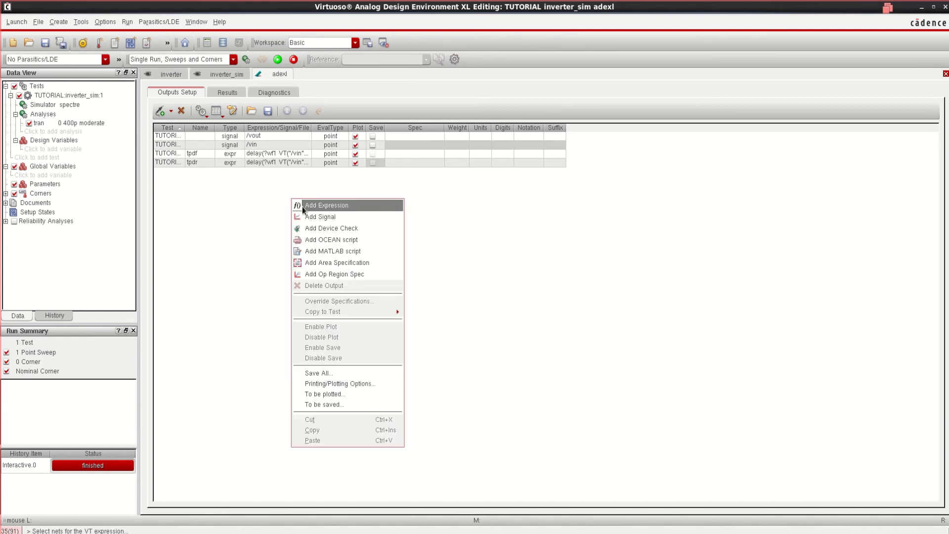
click(342, 204)
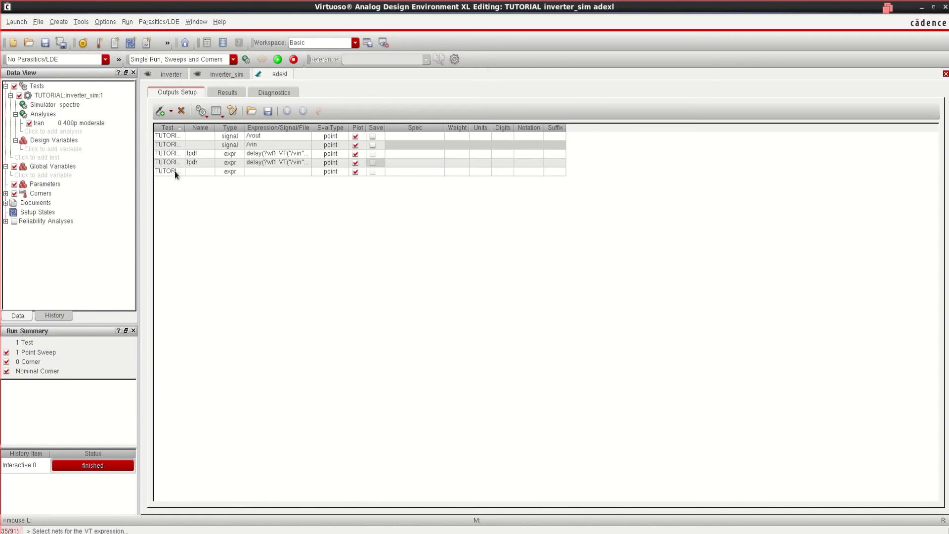
click(202, 171)
click(201, 171)
text(tpd)
drag(199, 173, 188, 173)
click(204, 212)
Step: Set the tpd output's expression to ((tpdf+tpdr)/2) and re-evaluate the results
click(259, 172)
click(260, 172)
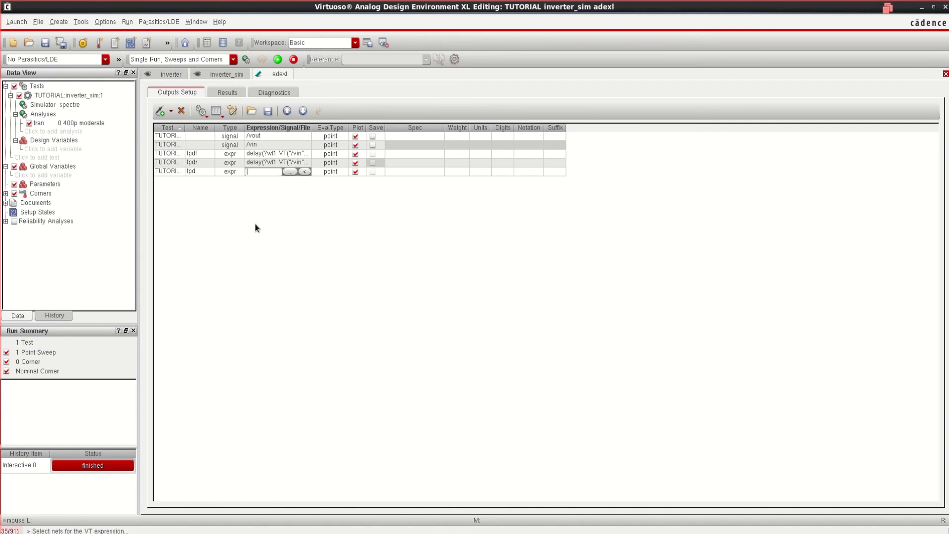
text(((tpdf+tpdr)/2))
click(276, 225)
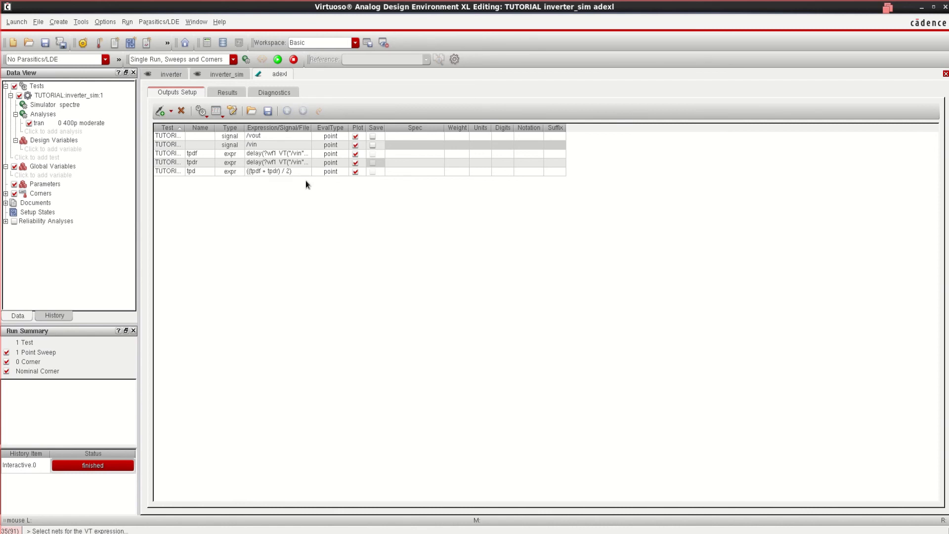
click(229, 94)
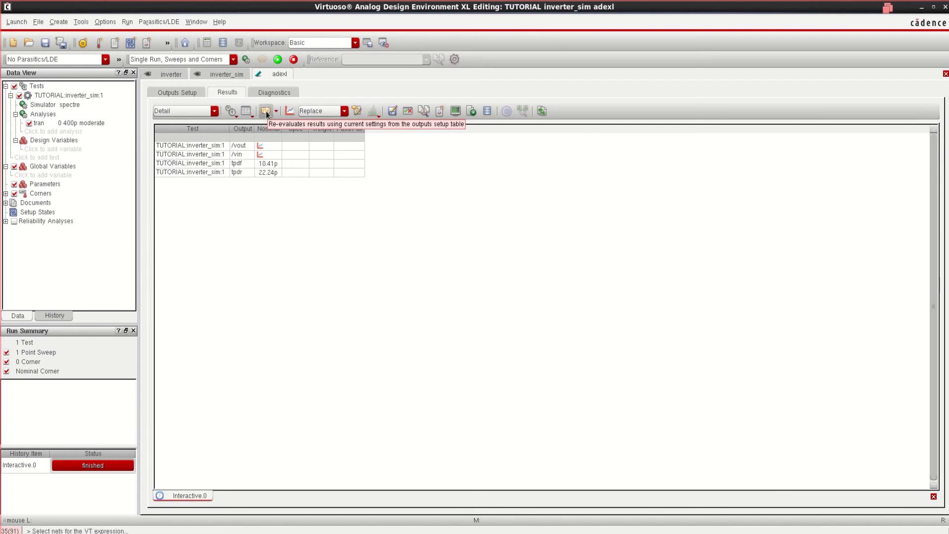
click(266, 112)
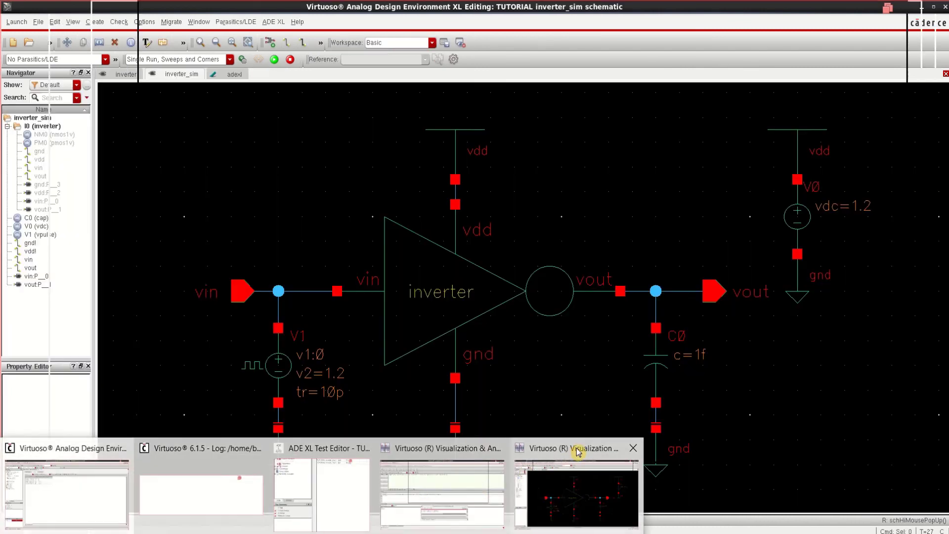
Step: Bring up the graph window and delete the delay subplot beside the transient response
click(575, 452)
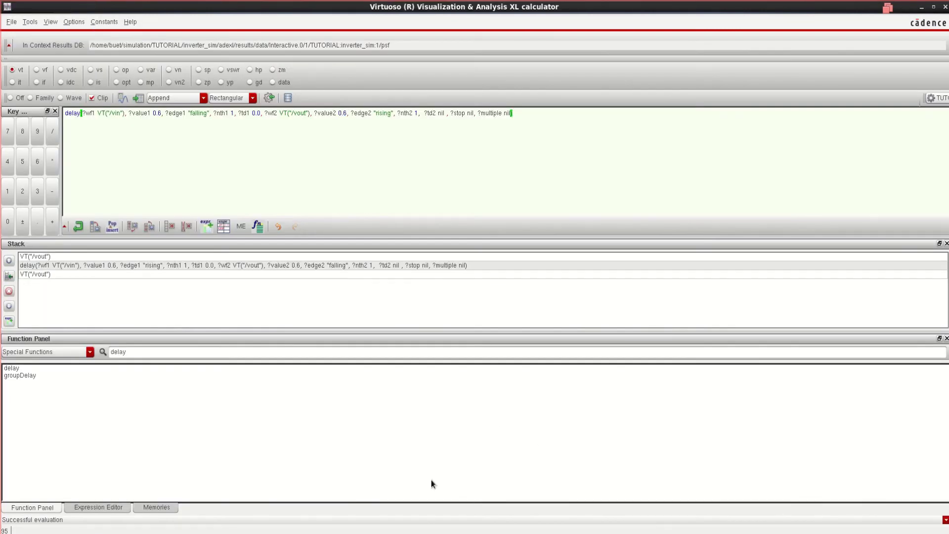
click(430, 445)
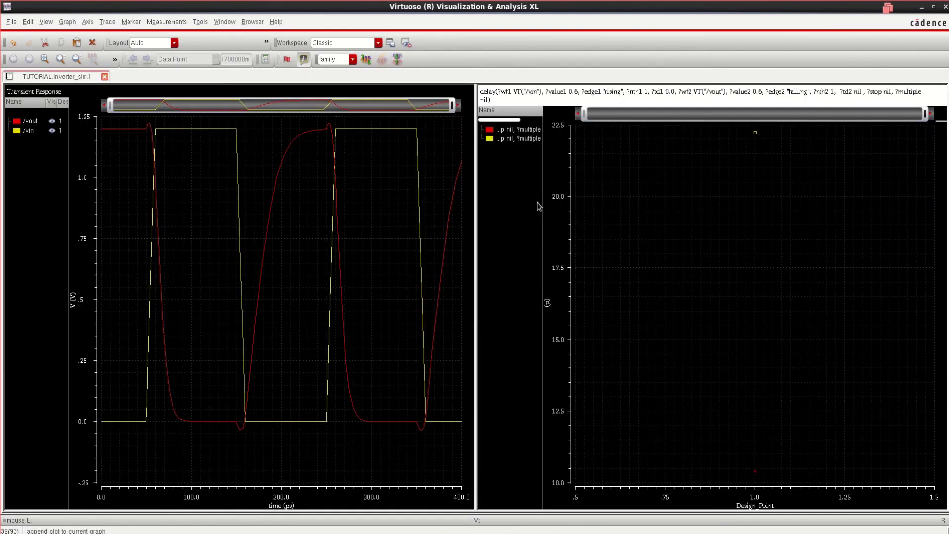
right_click(528, 206)
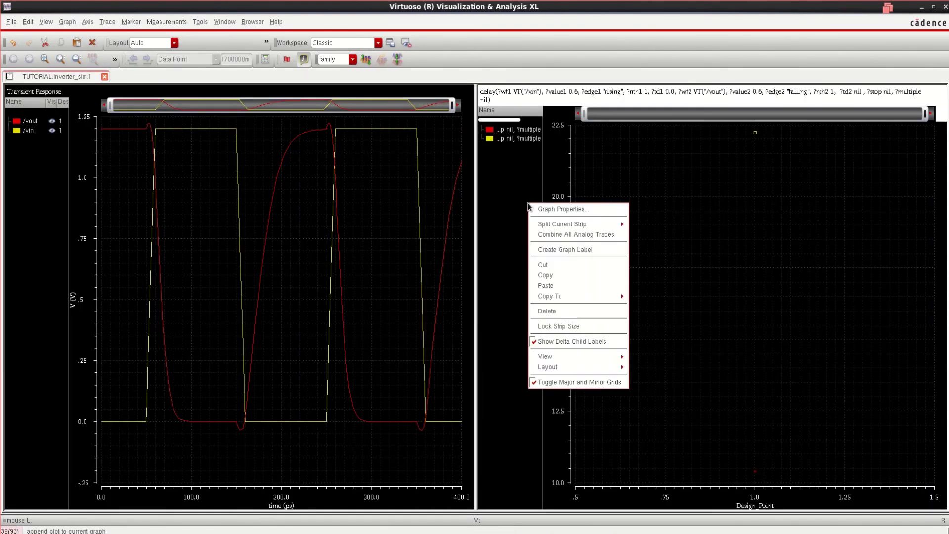
click(577, 311)
click(464, 218)
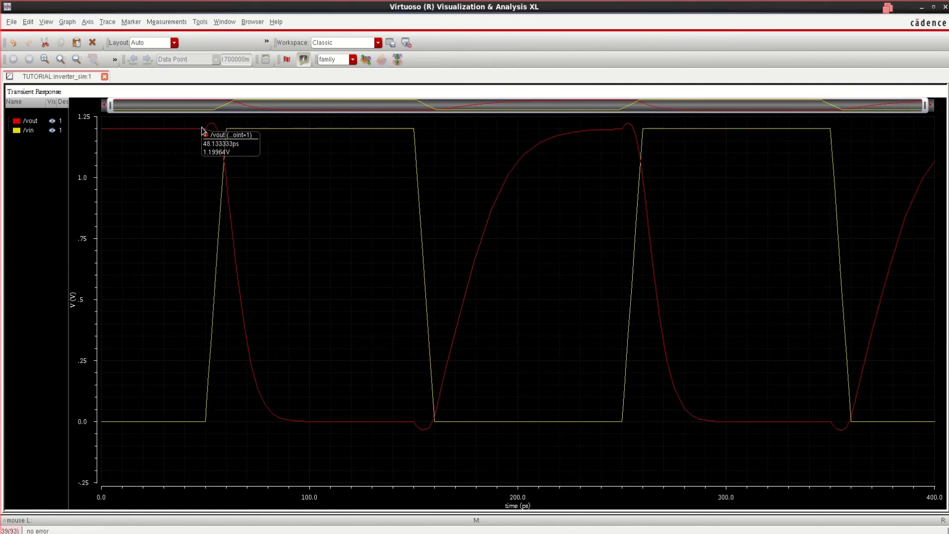
Step: Highlight both the /vout and /vin traces in the transient response, then put the graph window away
click(33, 123)
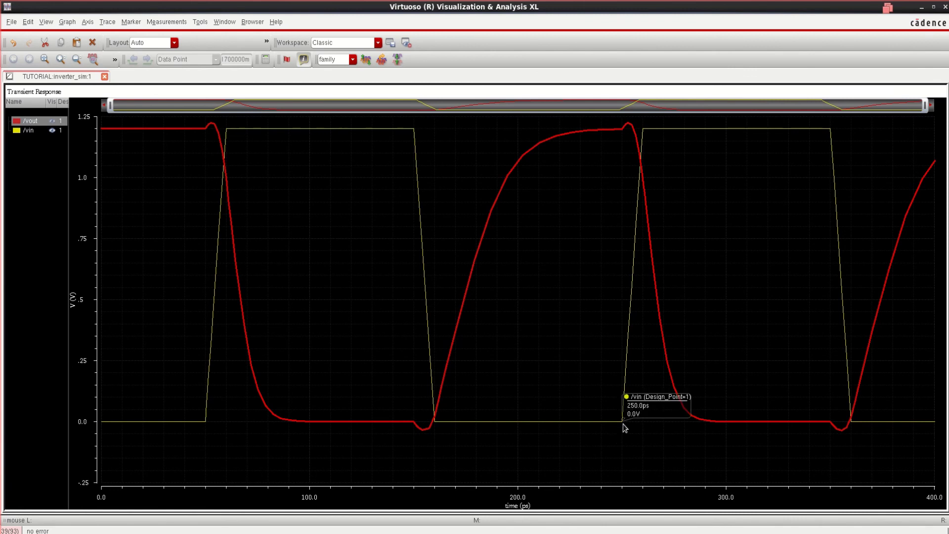
ctrl+click(35, 131)
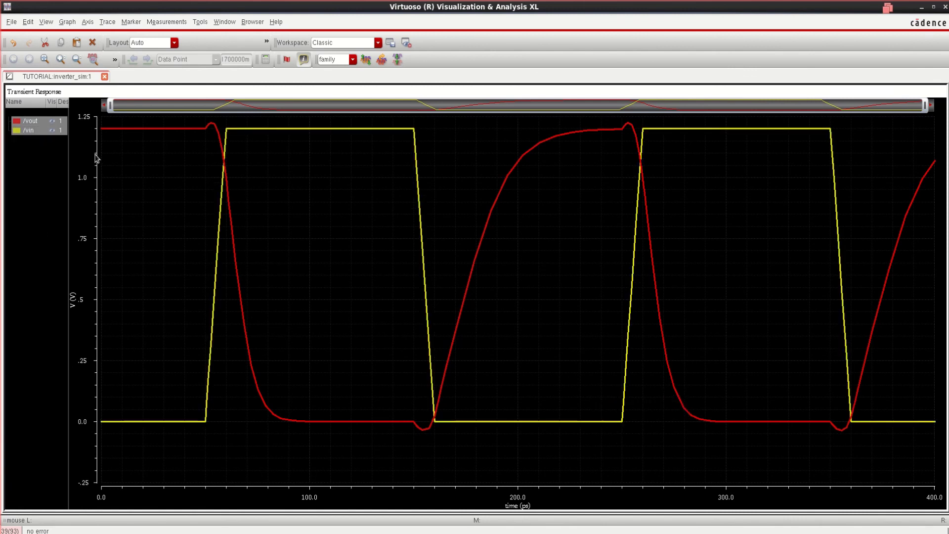
click(920, 8)
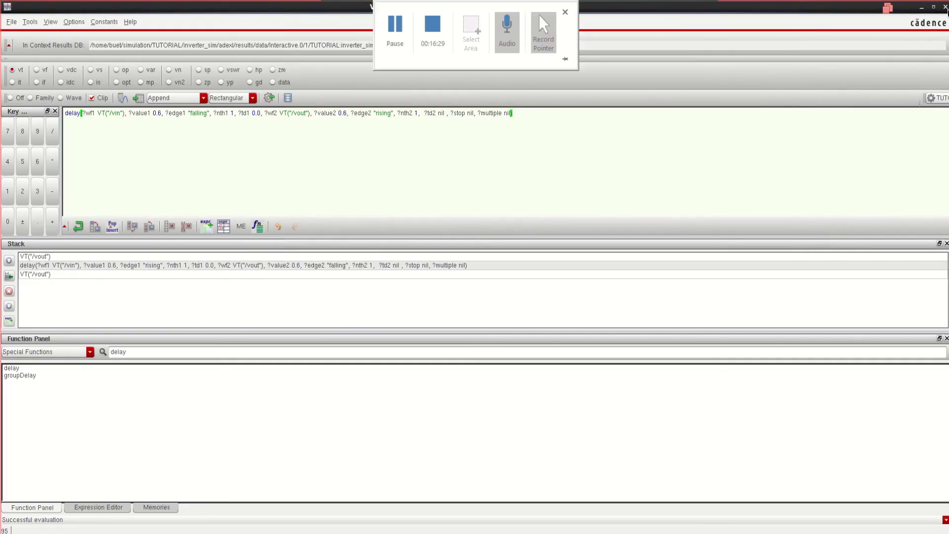
Step: Close the calculator and look through the ADE XL outputs setup, results and diagnostics of the run
click(945, 7)
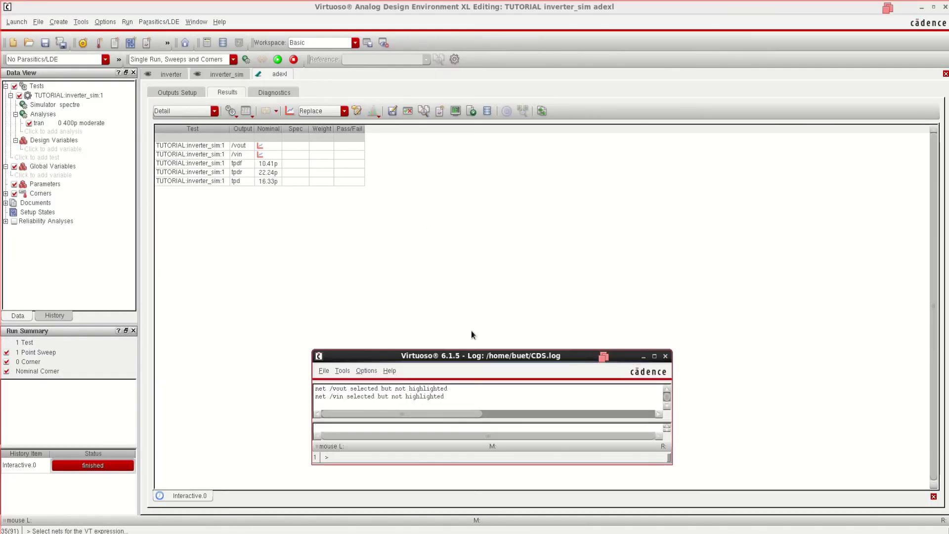
click(559, 291)
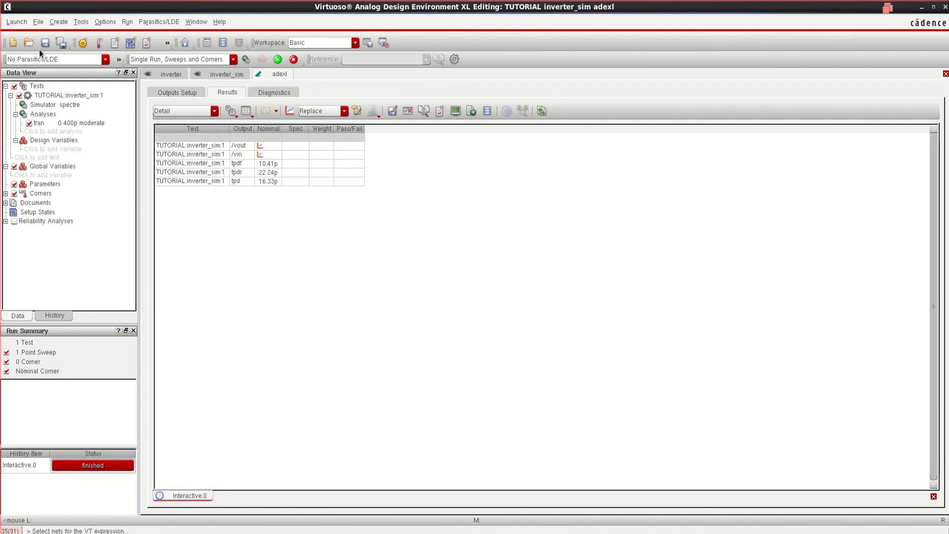
click(179, 92)
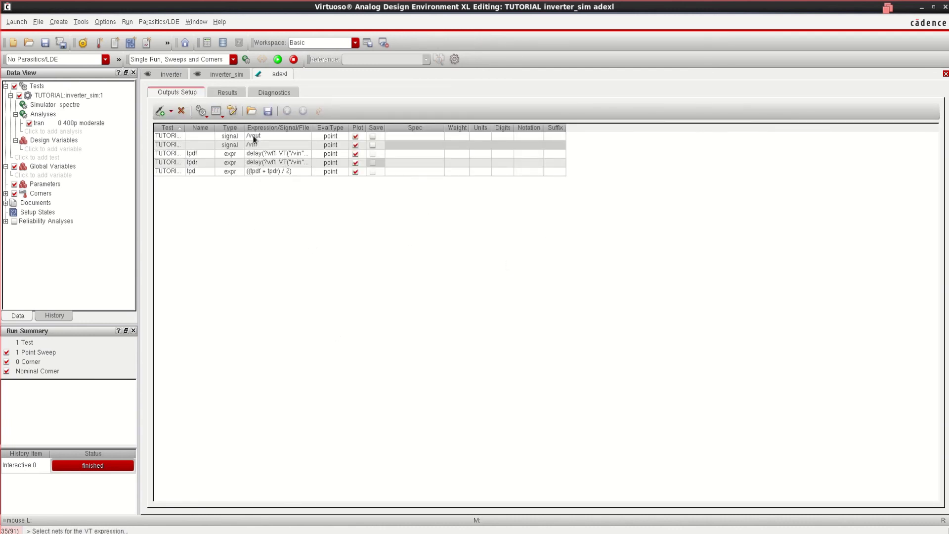
click(227, 92)
click(278, 92)
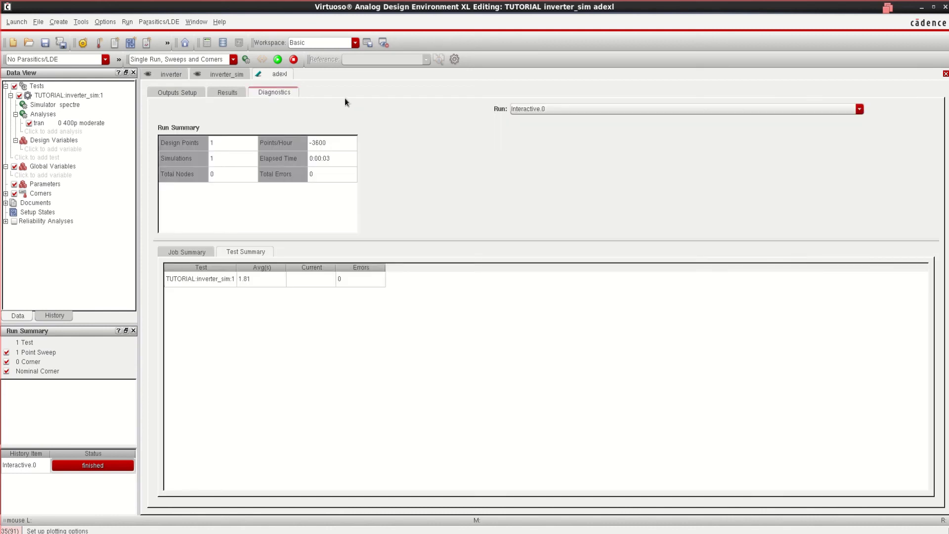
click(179, 93)
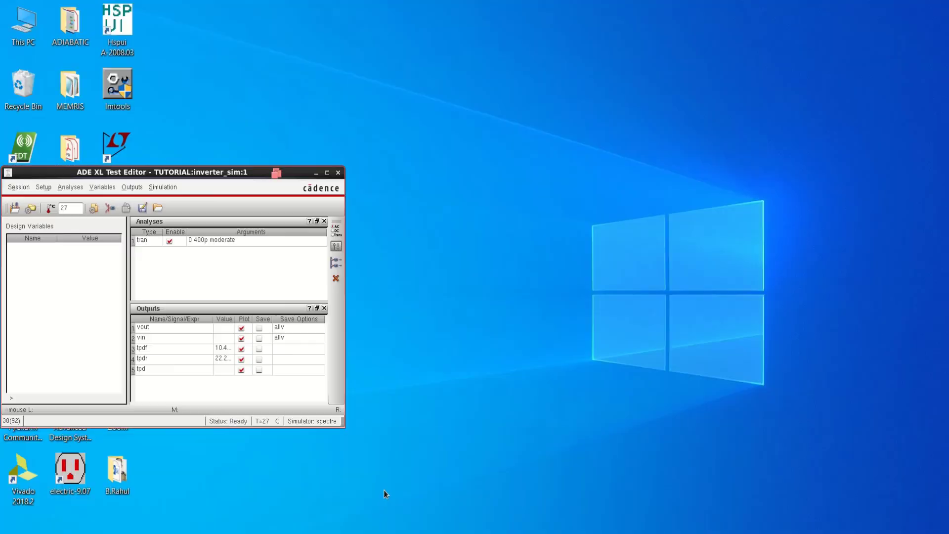
Step: Close the ADE XL Test Editor and bring back the graph window with the vin and vout transient response
click(384, 493)
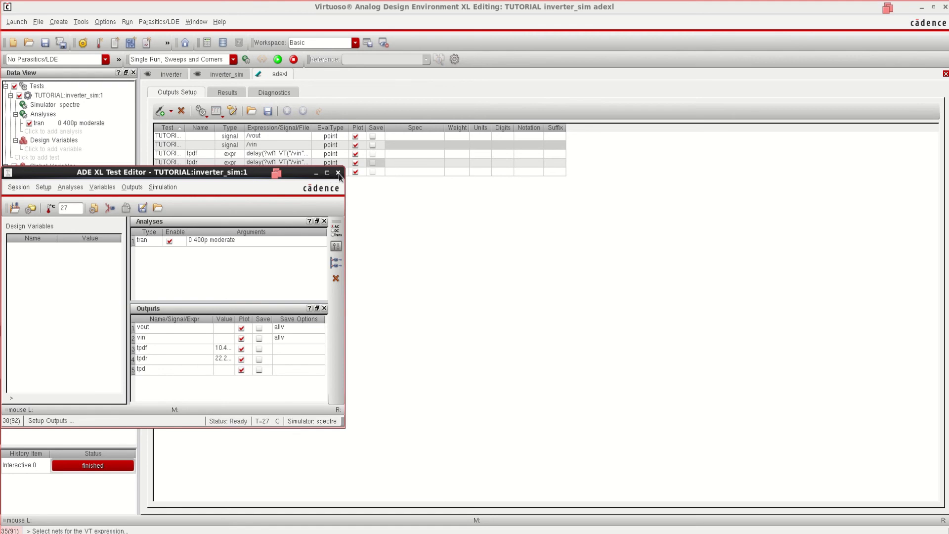
click(338, 173)
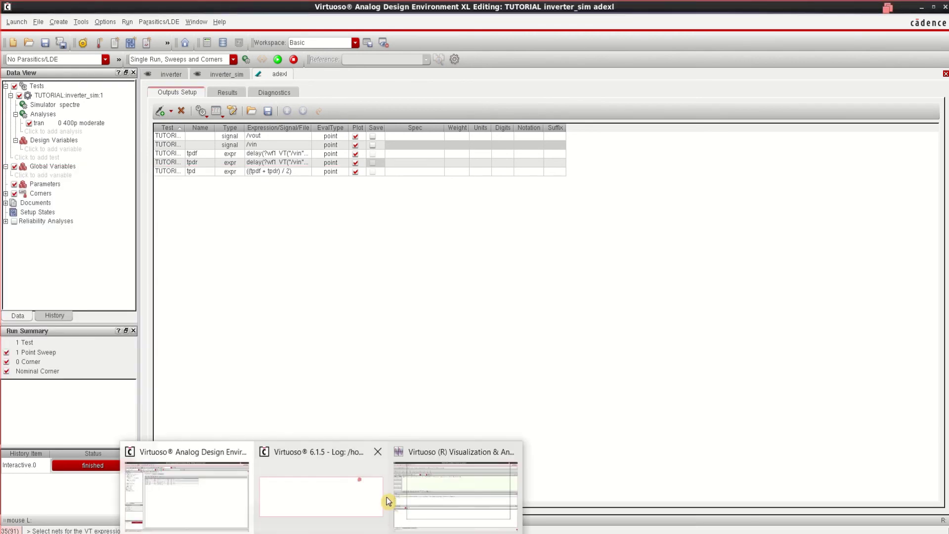
click(455, 462)
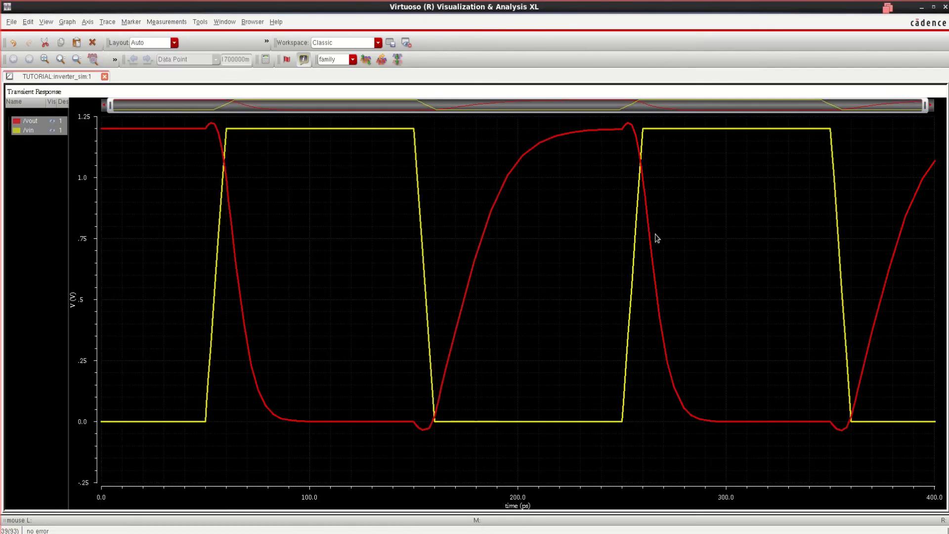